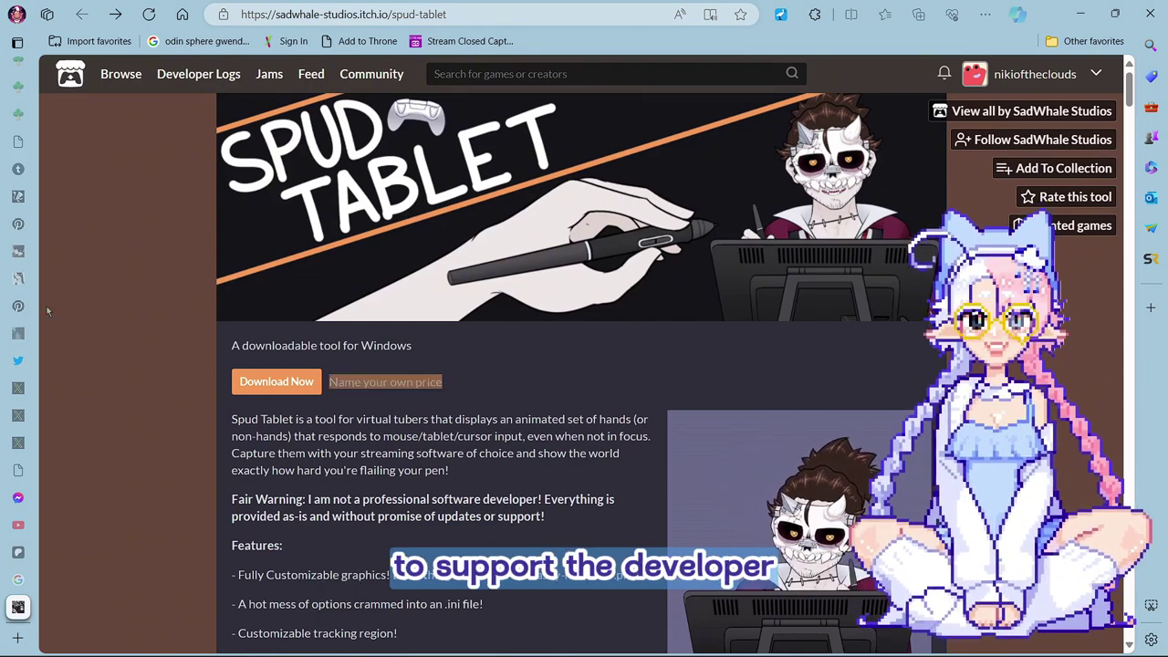
Read the Spud Tablet page's features and disclaimers, and enlarge the screenshot showing the Spud Arm and Spud Tablet windows
scroll(688, 268, "down", 3)
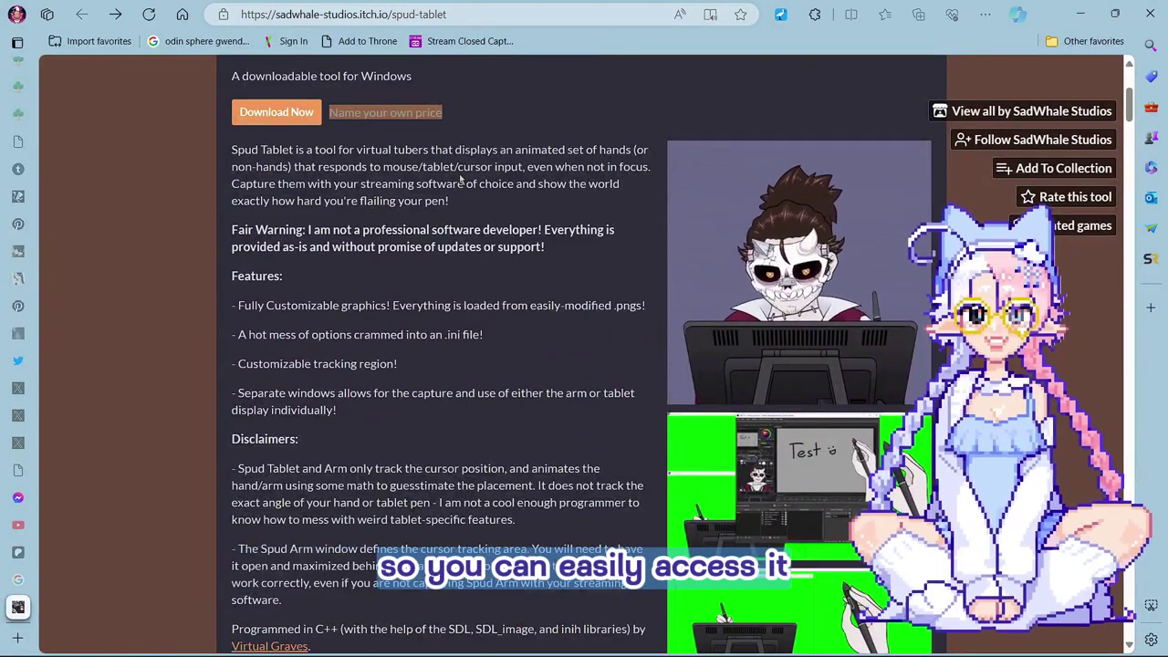
scroll(452, 195, "down", 2)
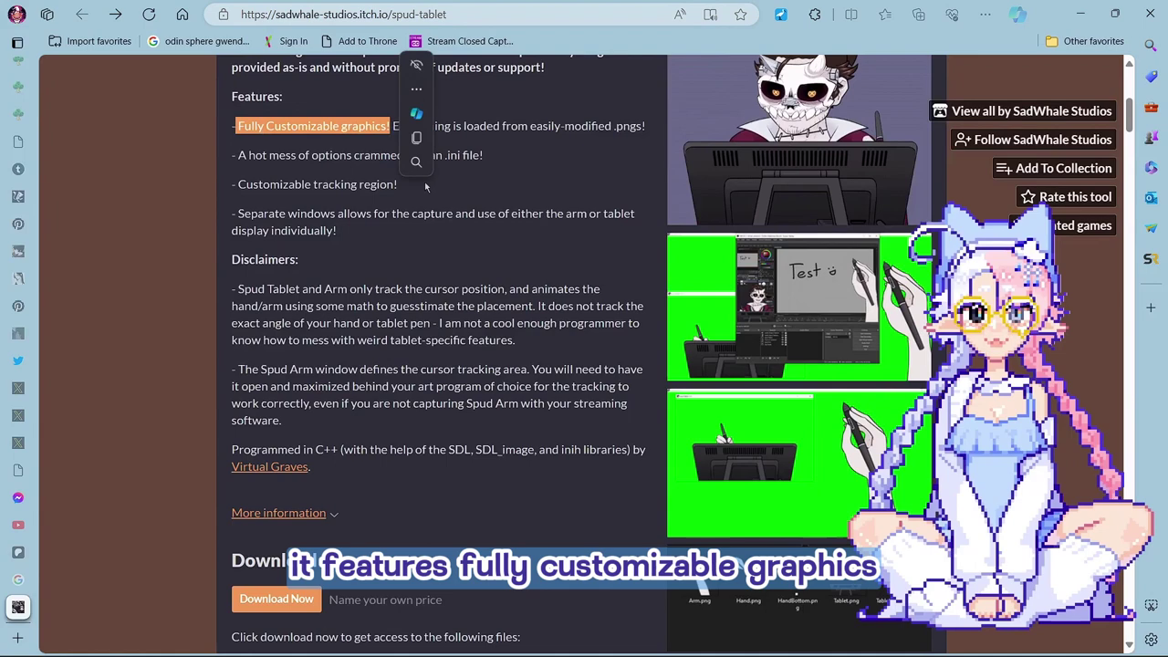
left_click(601, 269)
scroll(600, 269, "up", 1)
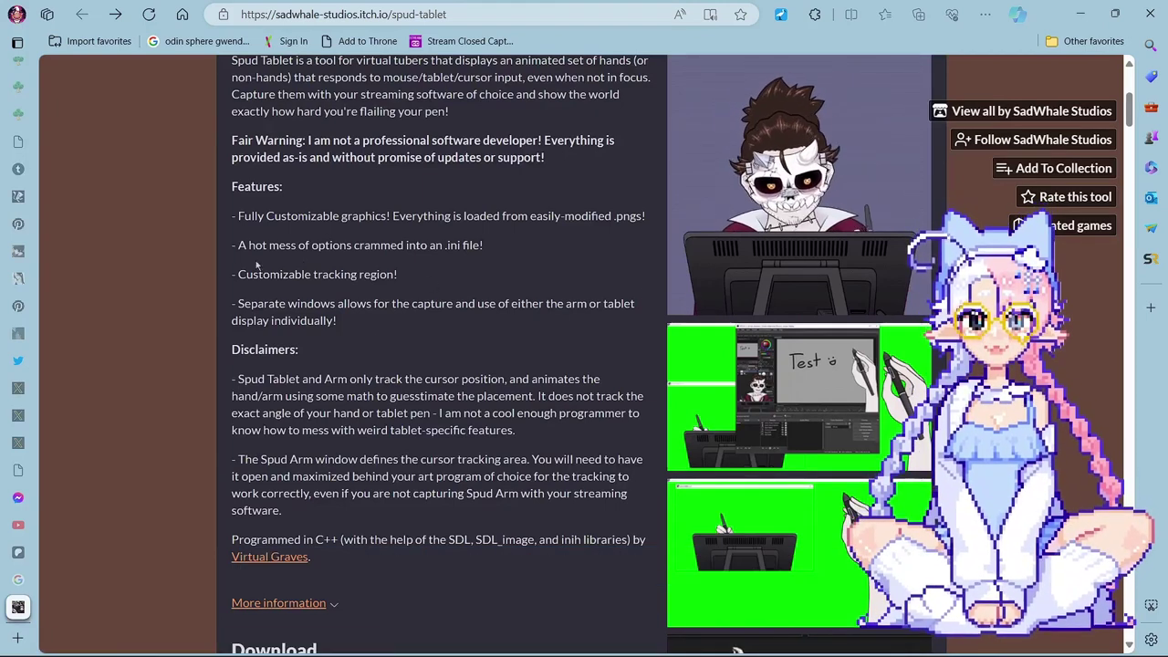
left_click_drag(235, 274, 425, 288)
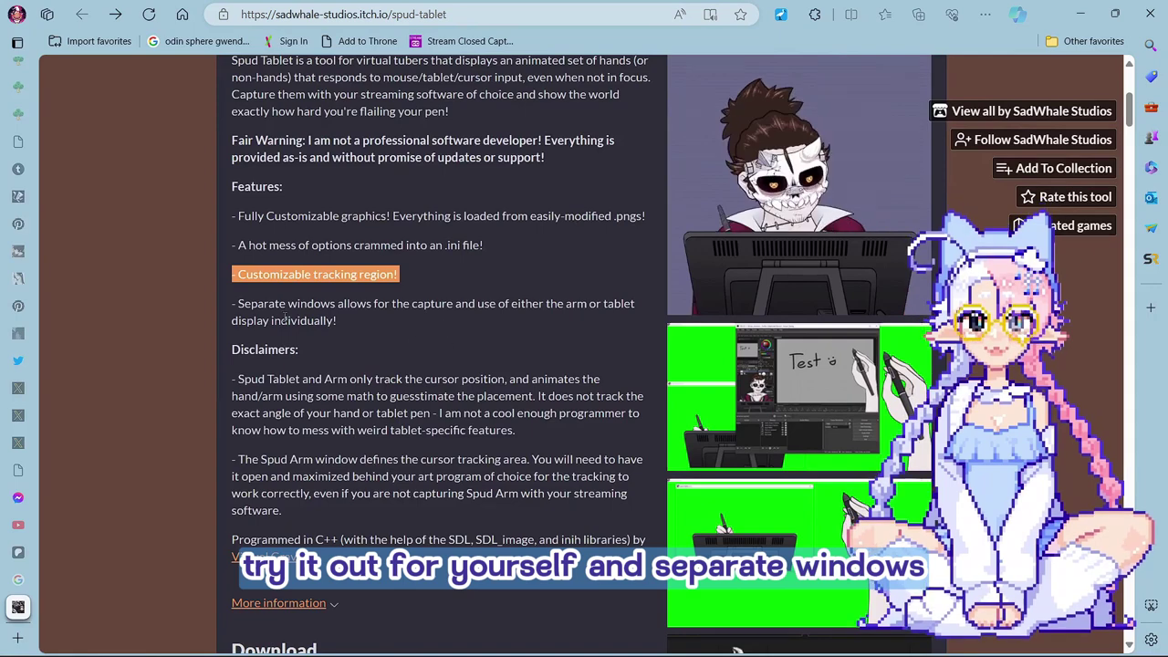
scroll(795, 353, "down", 2)
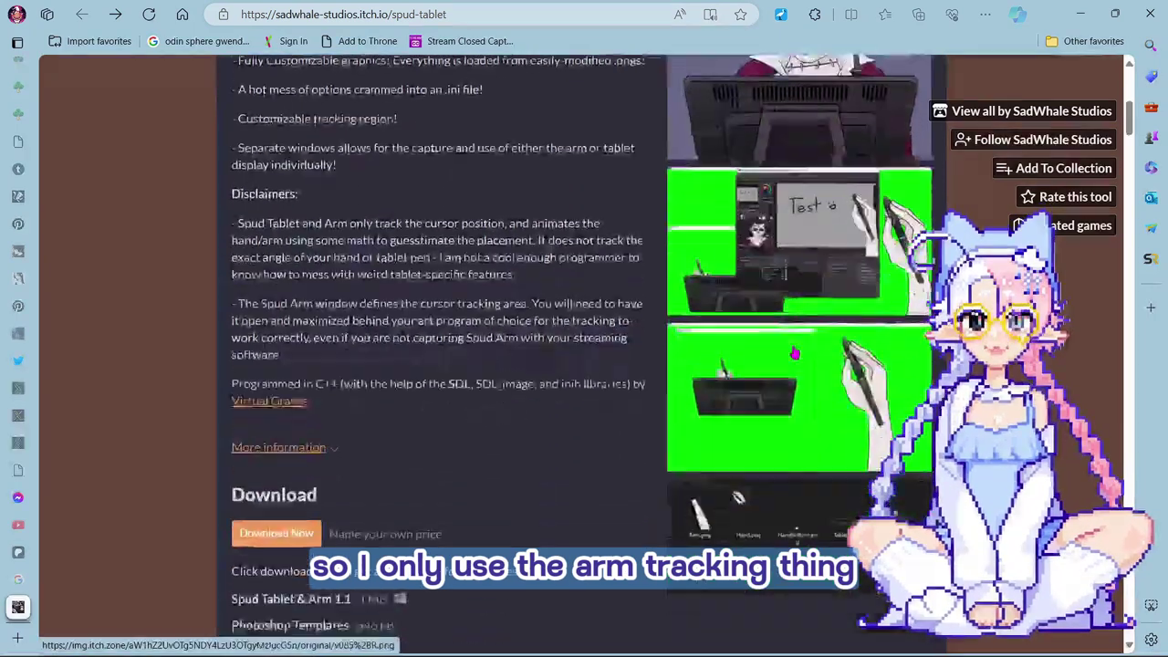
left_click(798, 374)
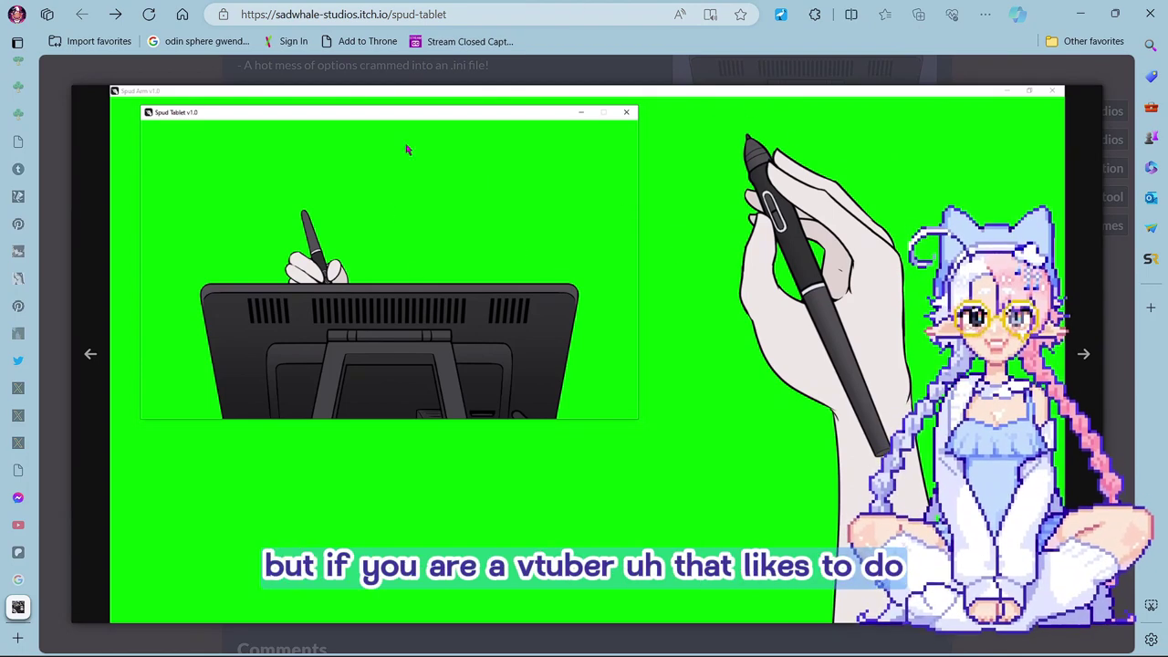
left_click(1046, 78)
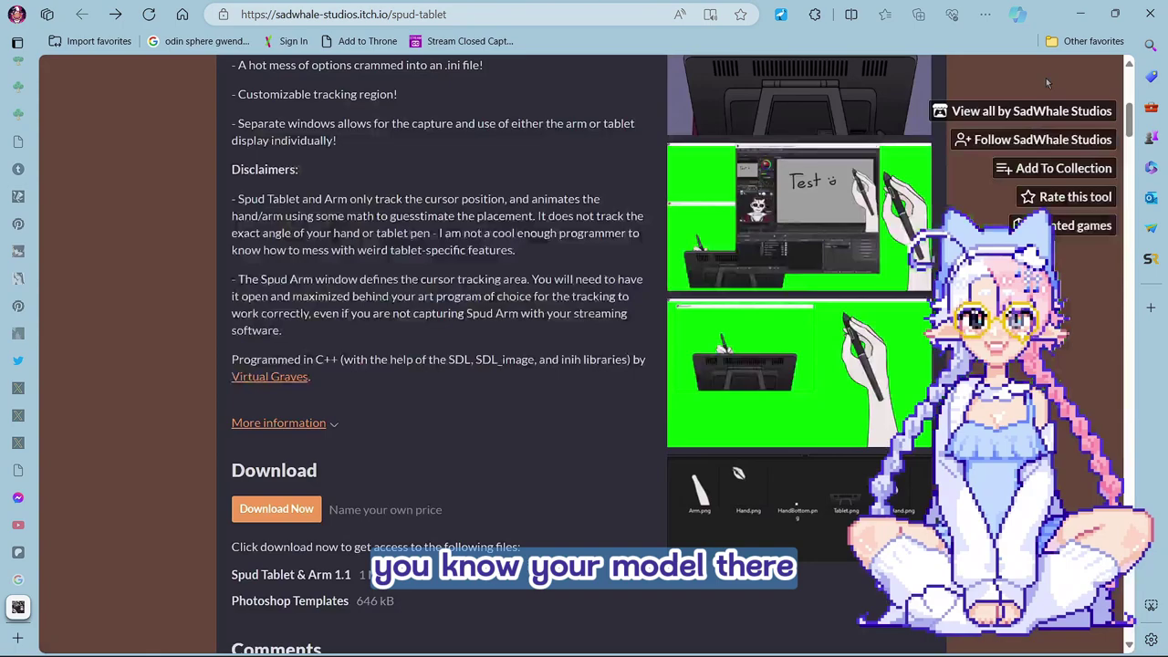
scroll(724, 427, "up", 4)
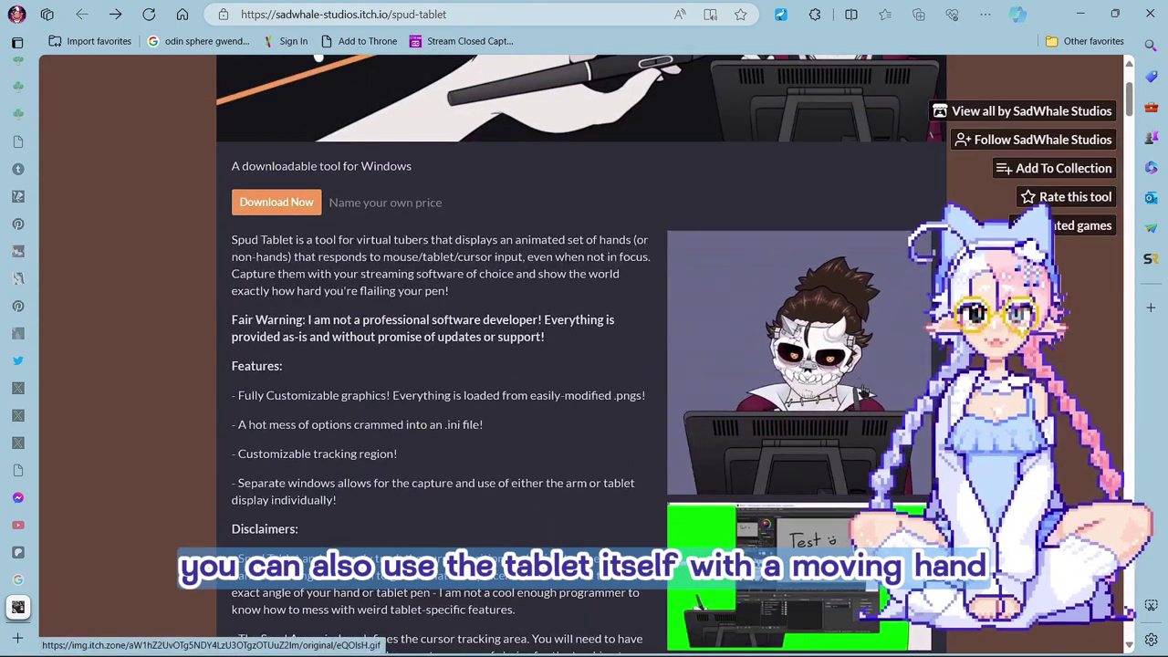
scroll(592, 313, "down", 5)
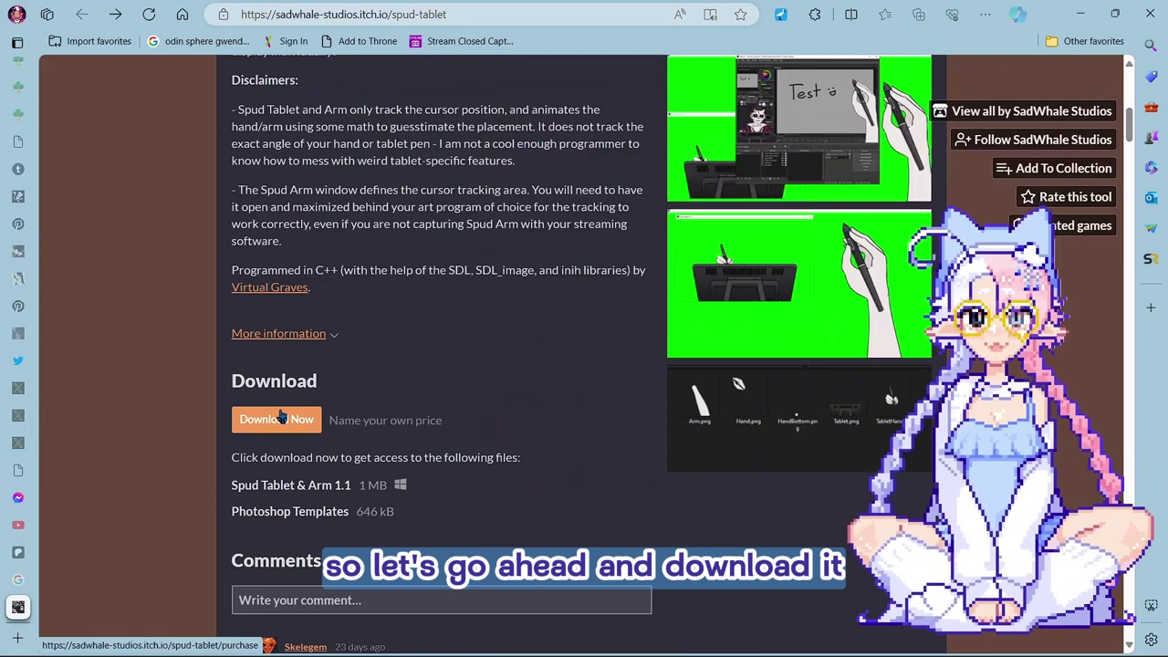
Skip the payment and download both Spud Tablet & Arm 1.1 and the Photoshop Templates
left_click(282, 418)
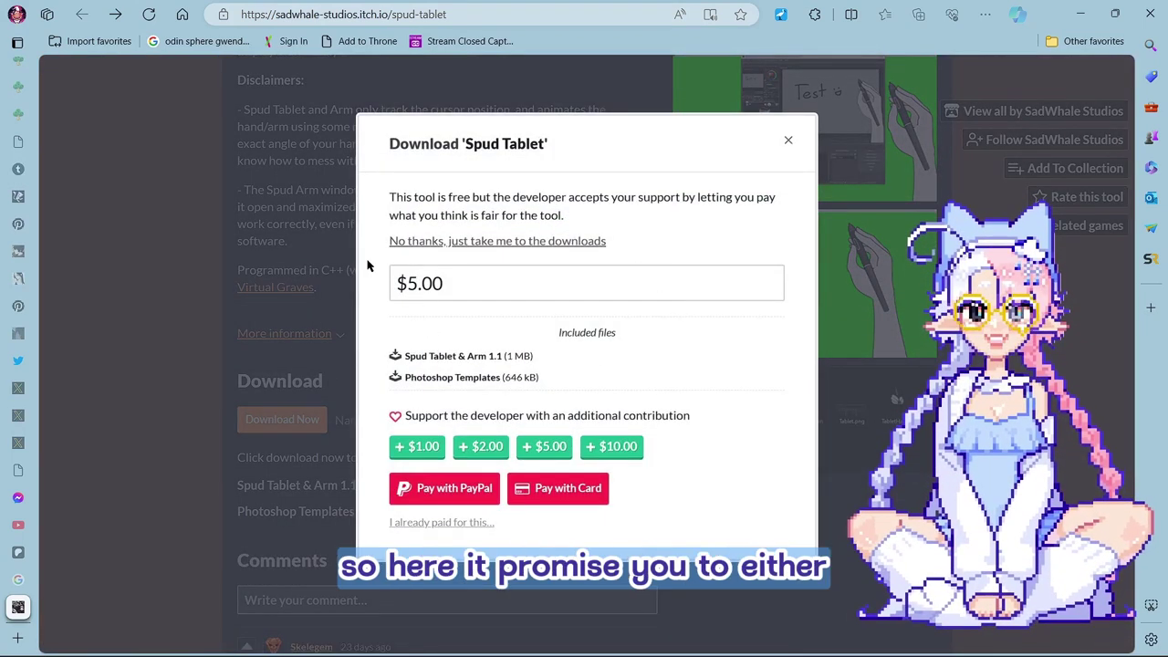
left_click(503, 289)
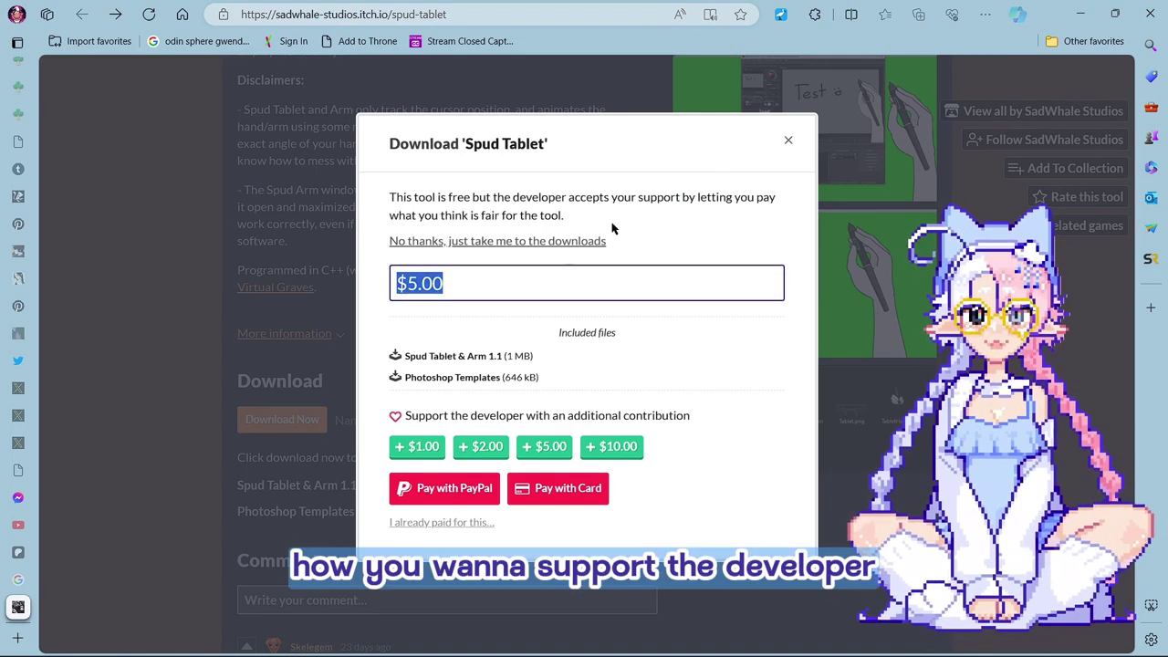
left_click(425, 244)
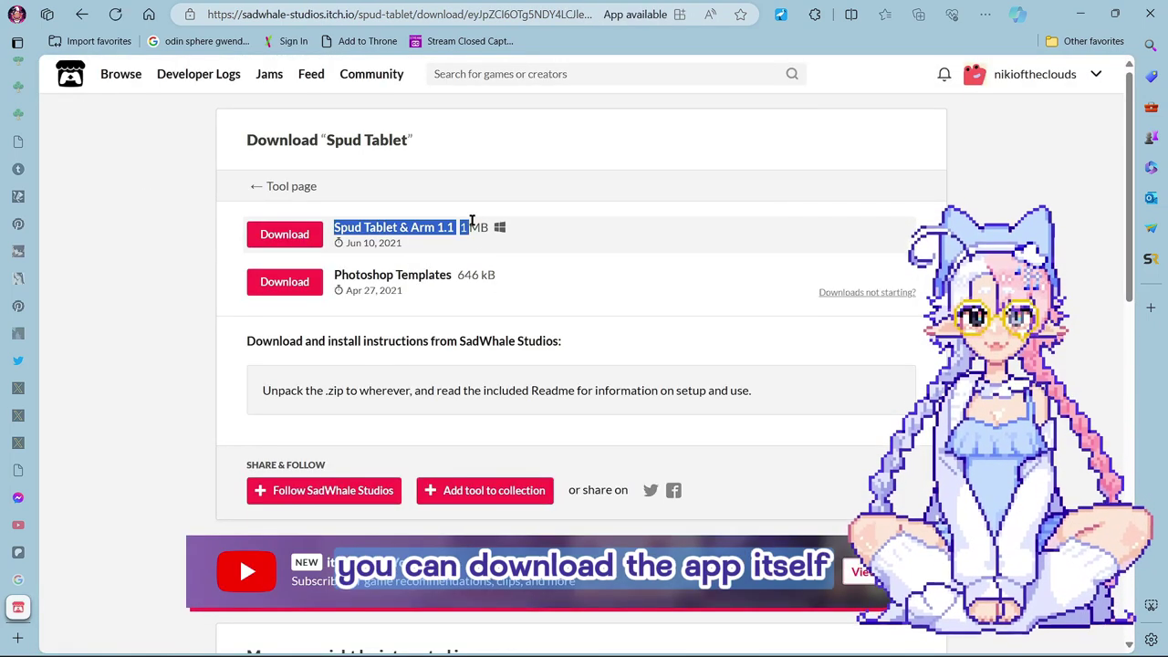
left_click(333, 278)
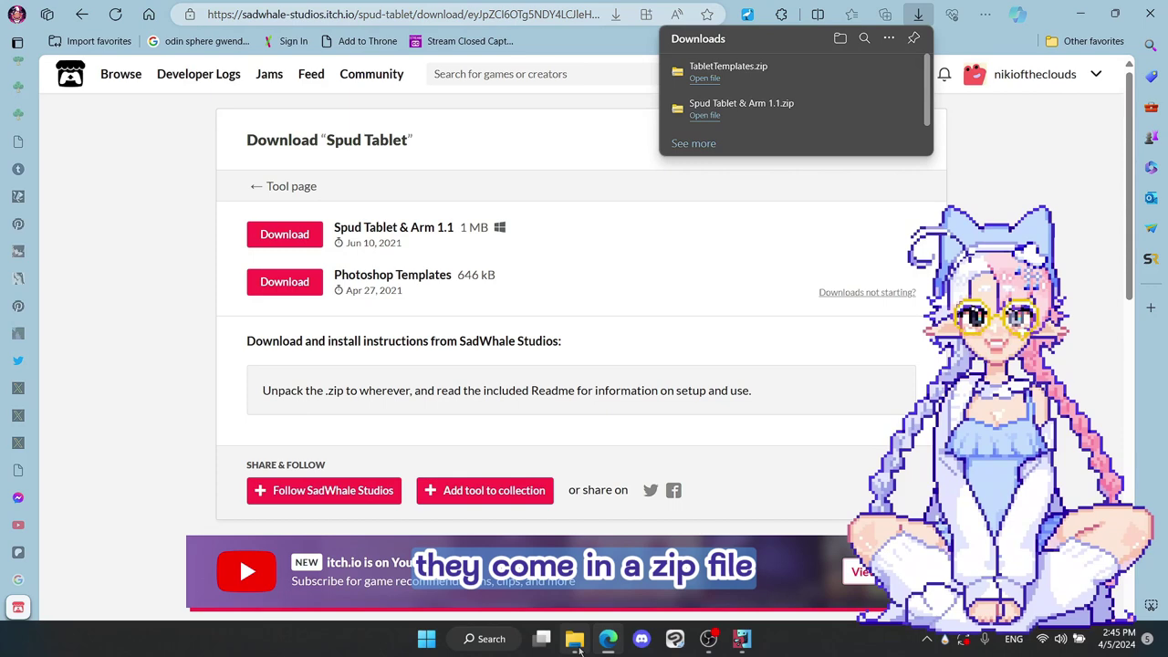
In File Explorer, extract TabletTemplates.zip from the Downloads folder and display its contents as extra large icons
left_click(575, 639)
left_click(432, 502)
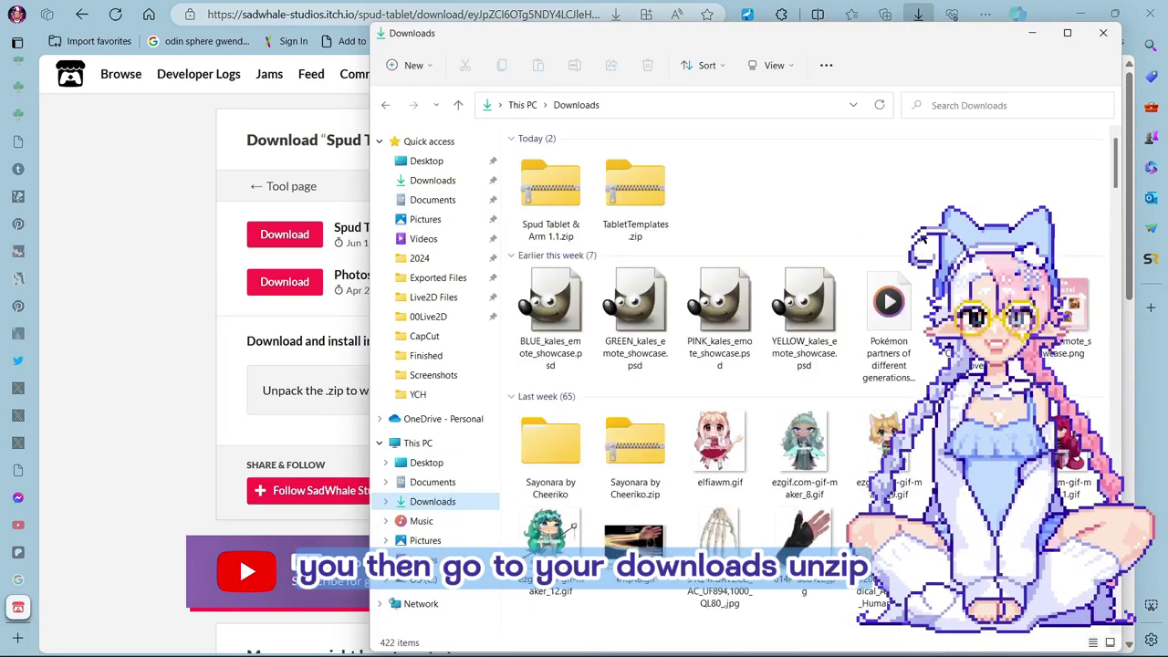
right_click(642, 199)
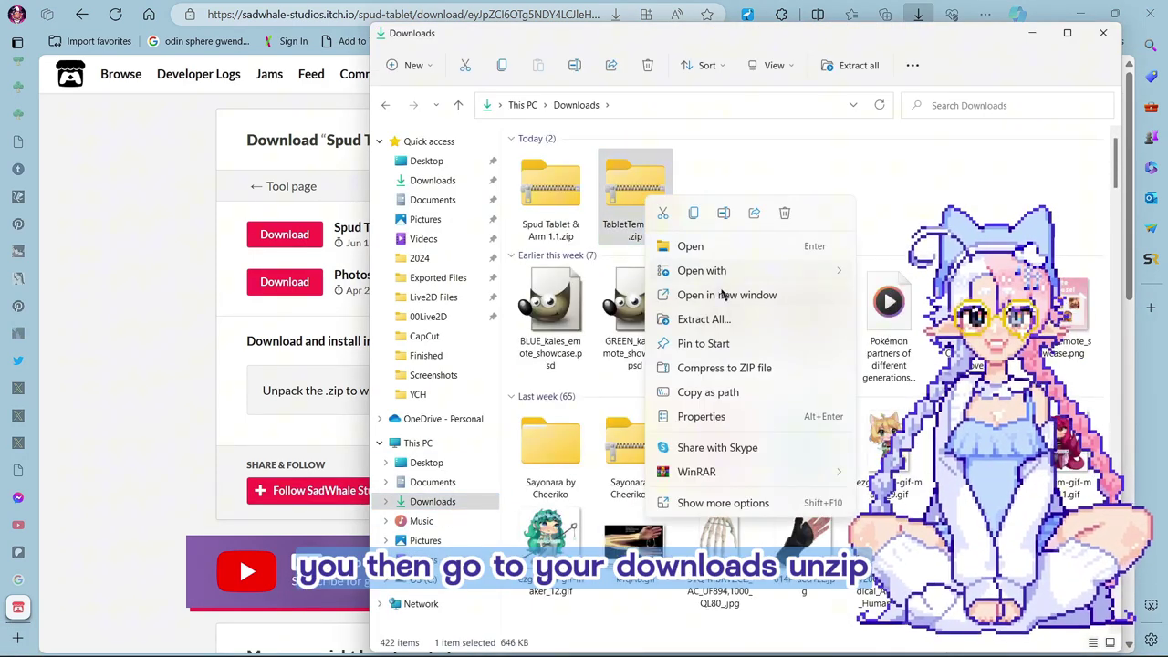
left_click(737, 323)
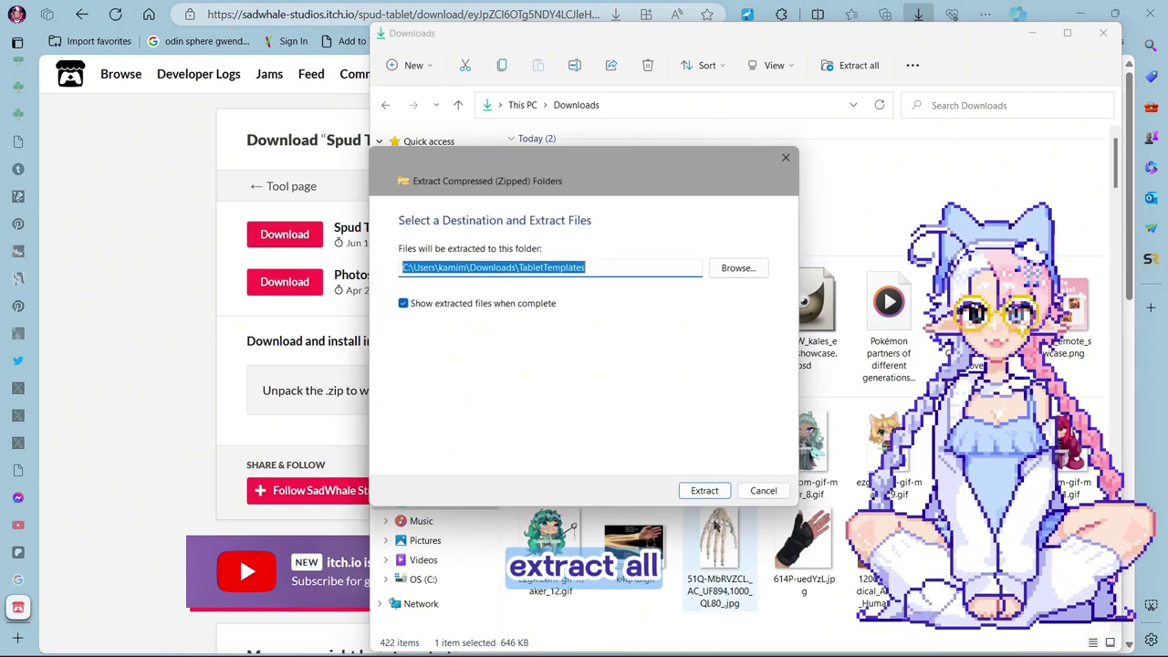
left_click(702, 488)
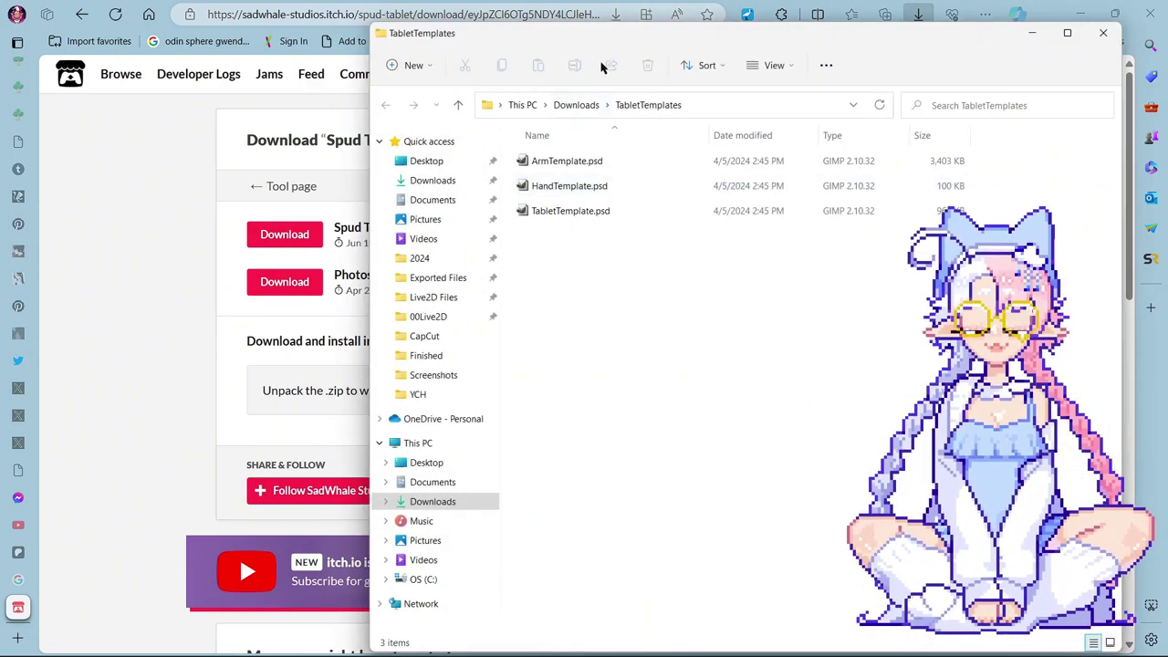
left_click(772, 66)
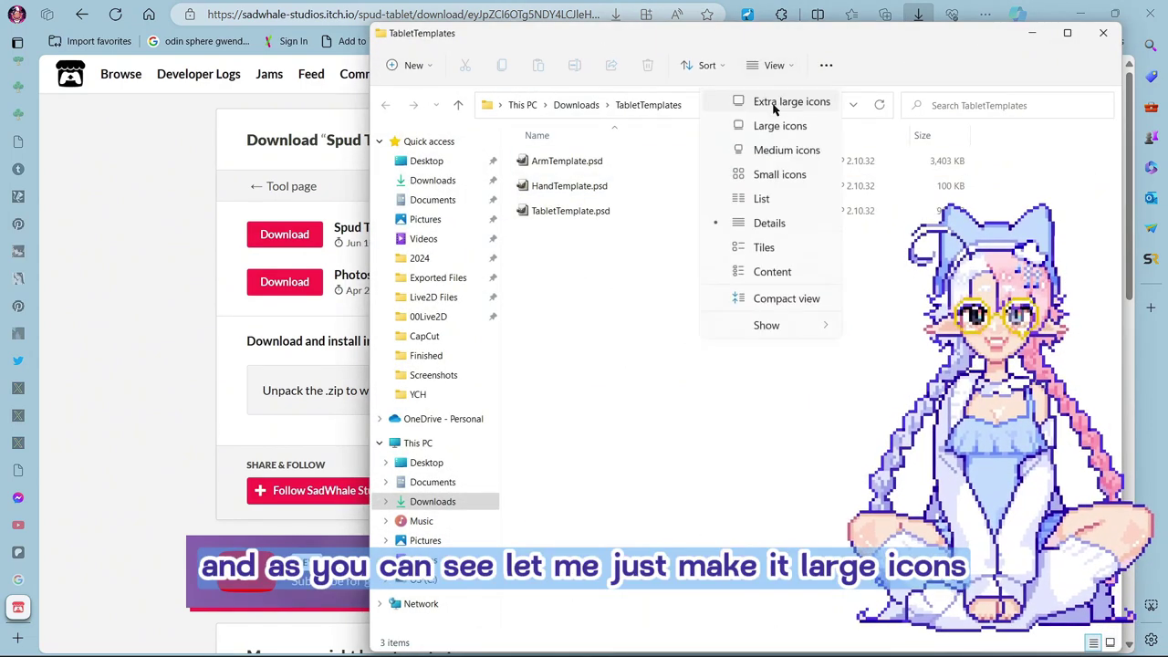
left_click(775, 107)
Look over the extracted ArmTemplate.psd, HandTemplate.psd and TabletTemplate.psd files
left_click_drag(566, 322, 589, 303)
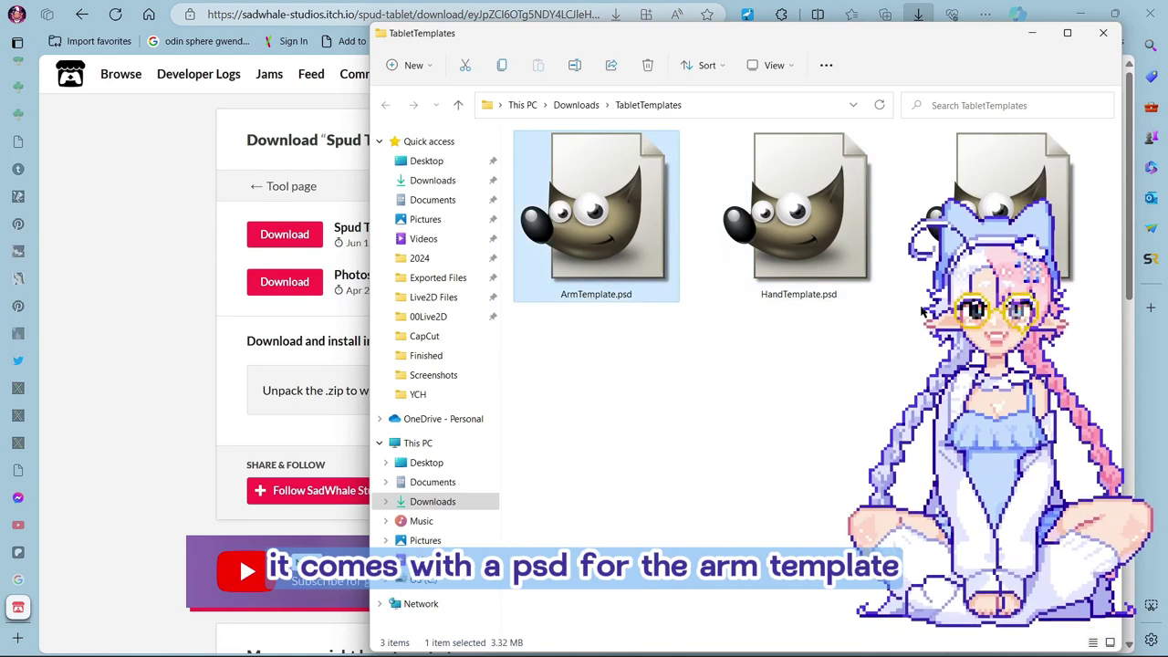
left_click(865, 295)
left_click(1064, 300)
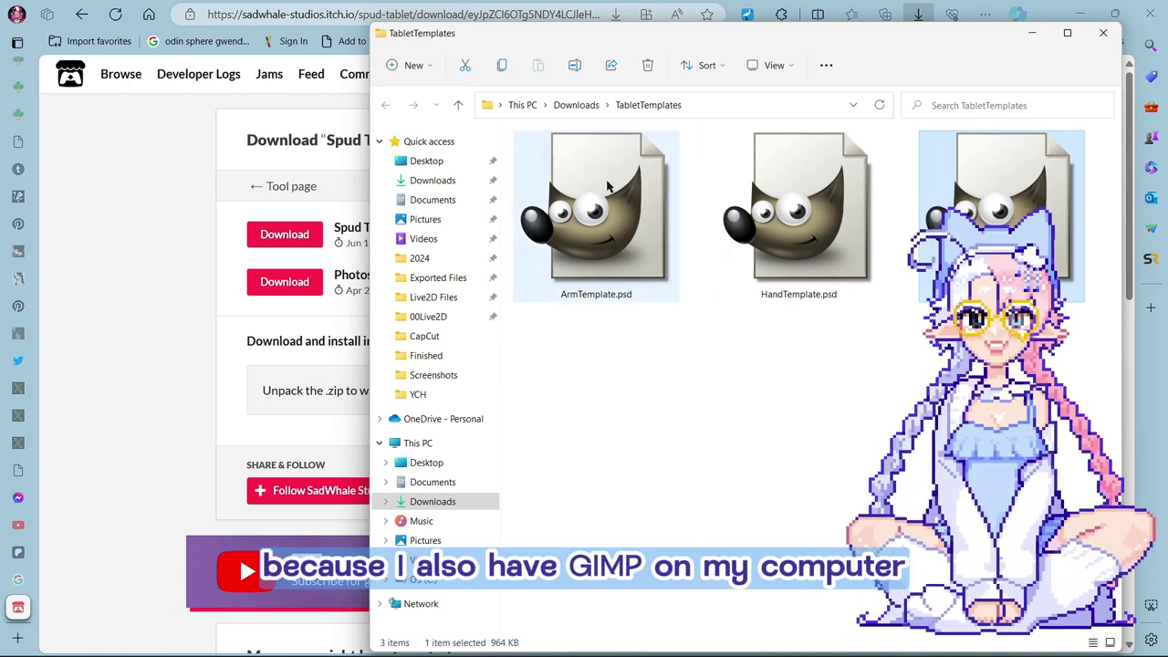
left_click(798, 219)
left_click(1074, 246)
left_click(816, 388)
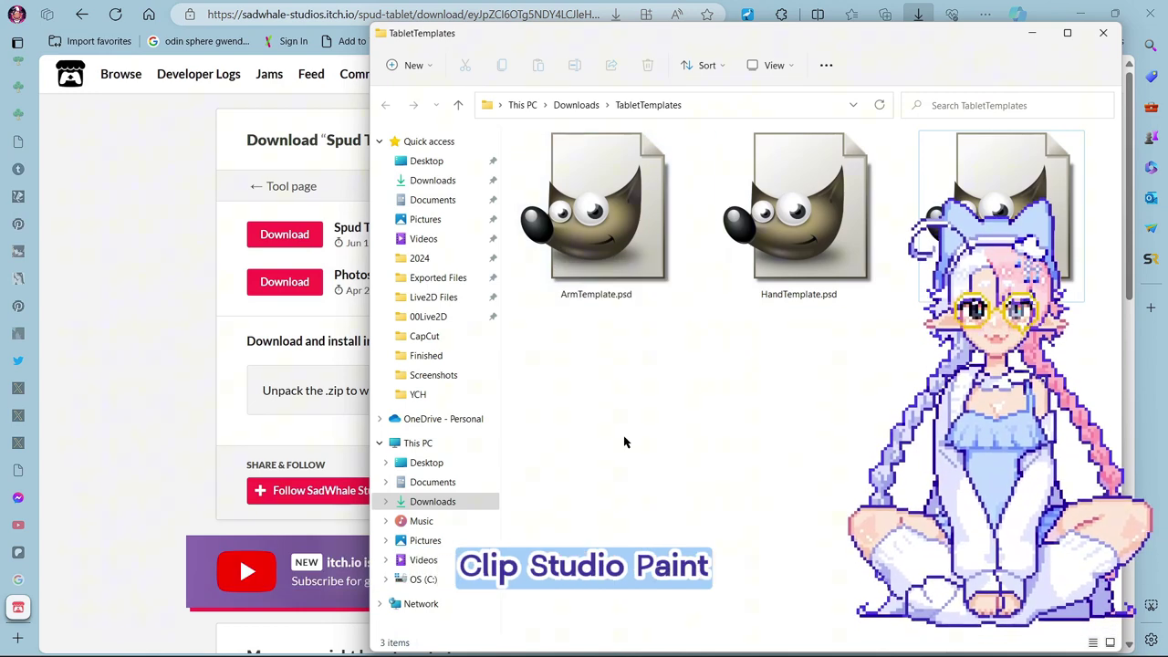
left_click_drag(660, 438, 581, 321)
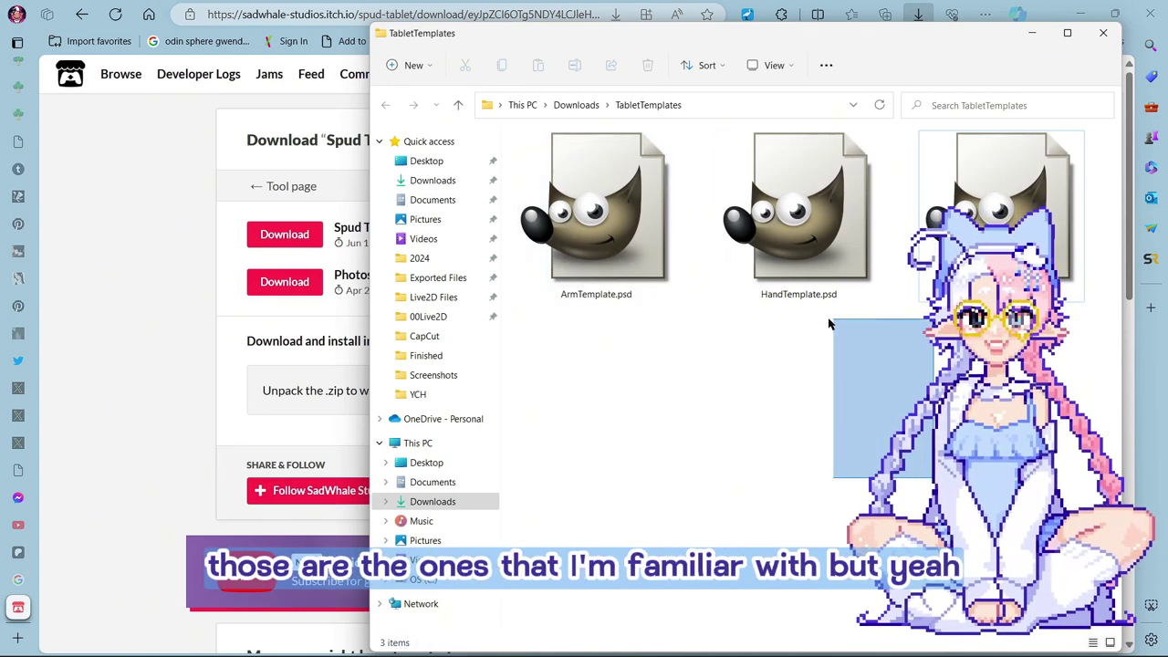
left_click(611, 288)
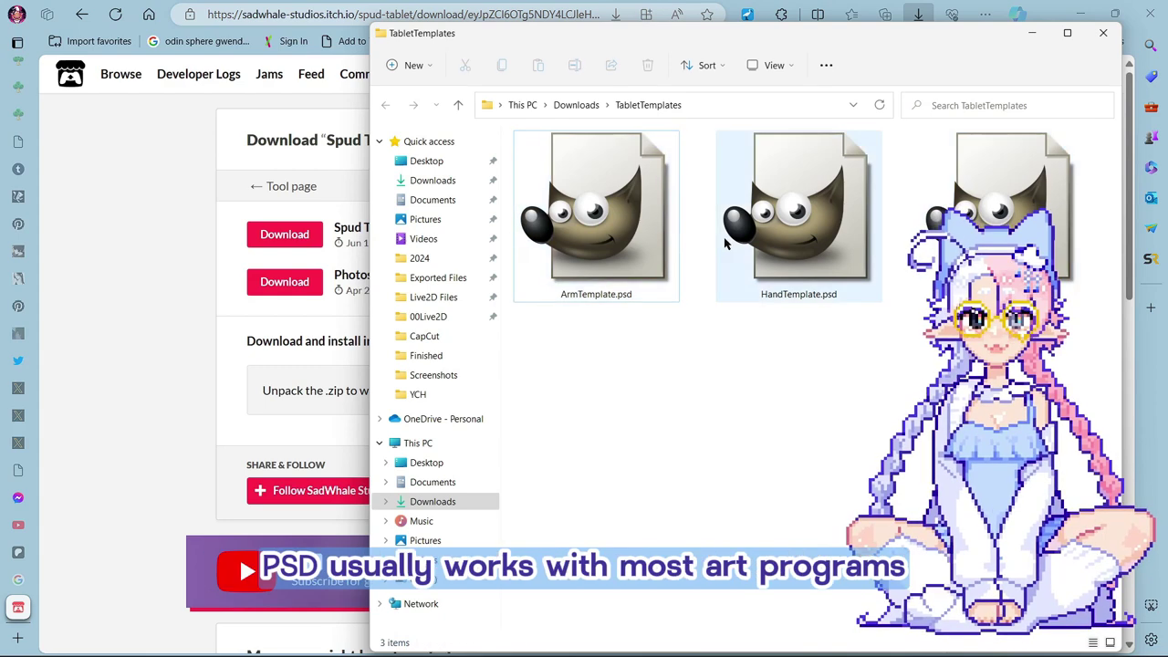
Return to the Downloads folder and extract all files from Spud Tablet & Arm 1.1.zip
left_click(576, 105)
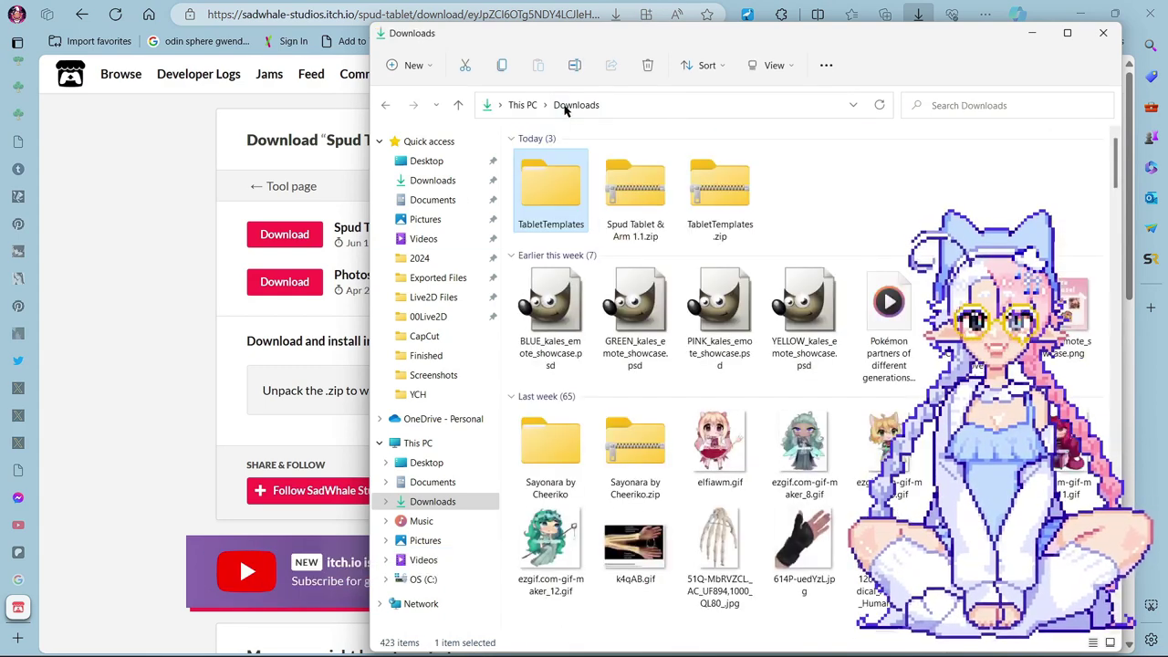
left_click(653, 190)
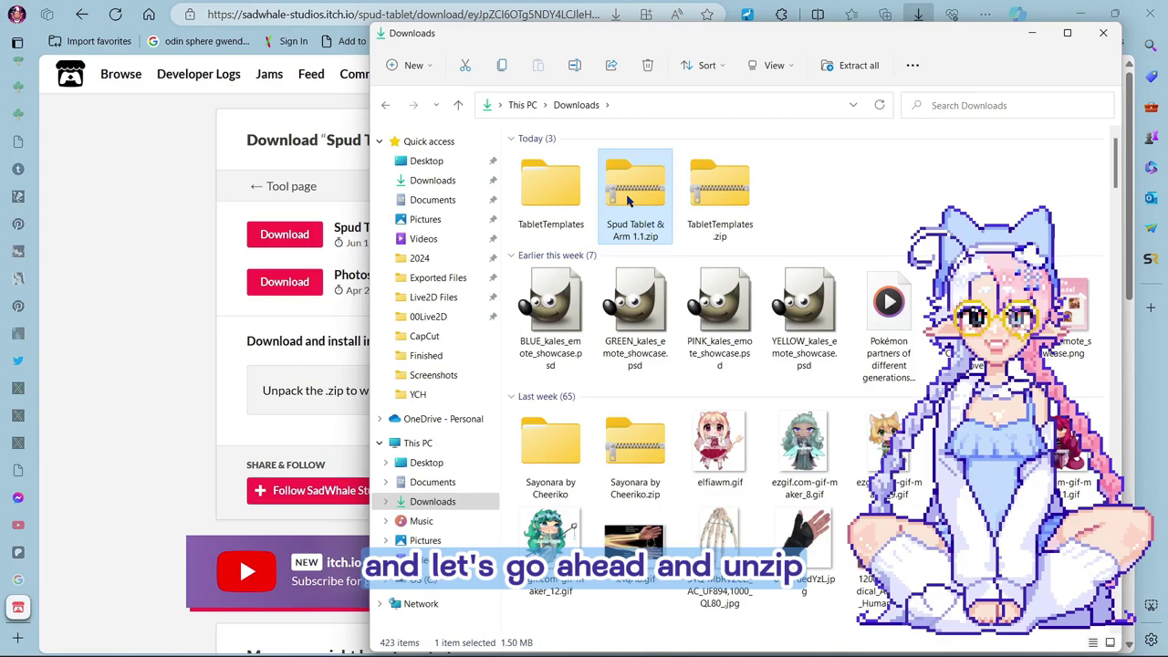
right_click(655, 226)
left_click(683, 323)
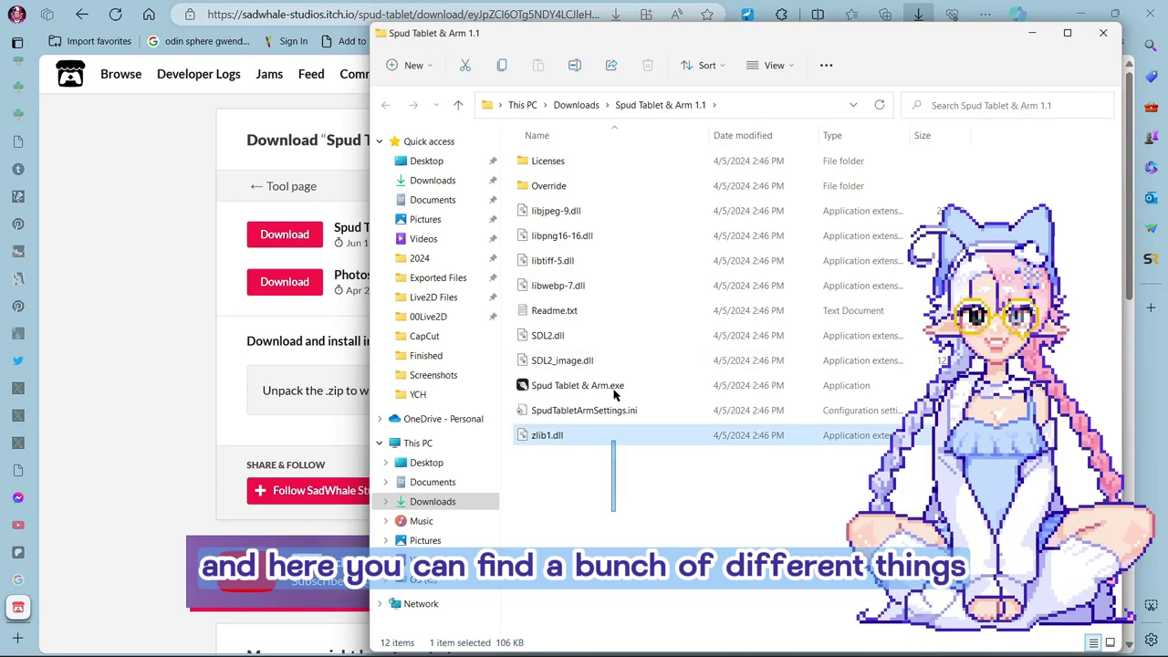
mouse_move(612, 511)
left_mouse_down()
mouse_move(613, 151)
mouse_move(621, 506)
left_mouse_up()
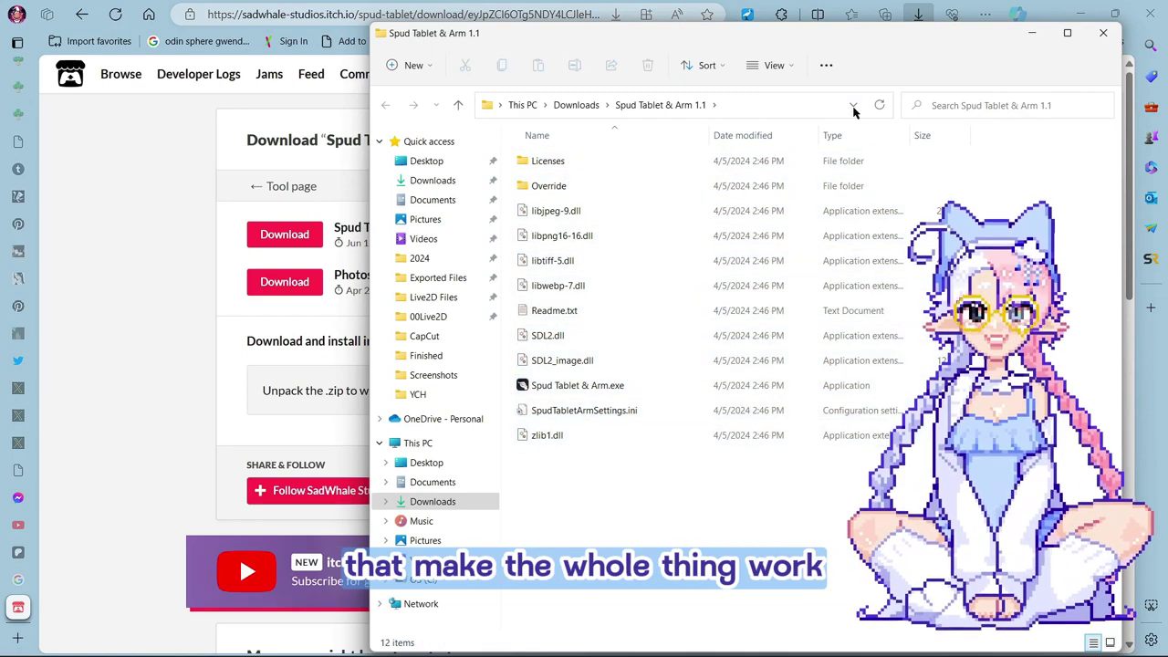
Check the Licenses folder, and read the general notes and custom sprite instructions in the Spud Tablet Readme.txt
double_click(620, 164)
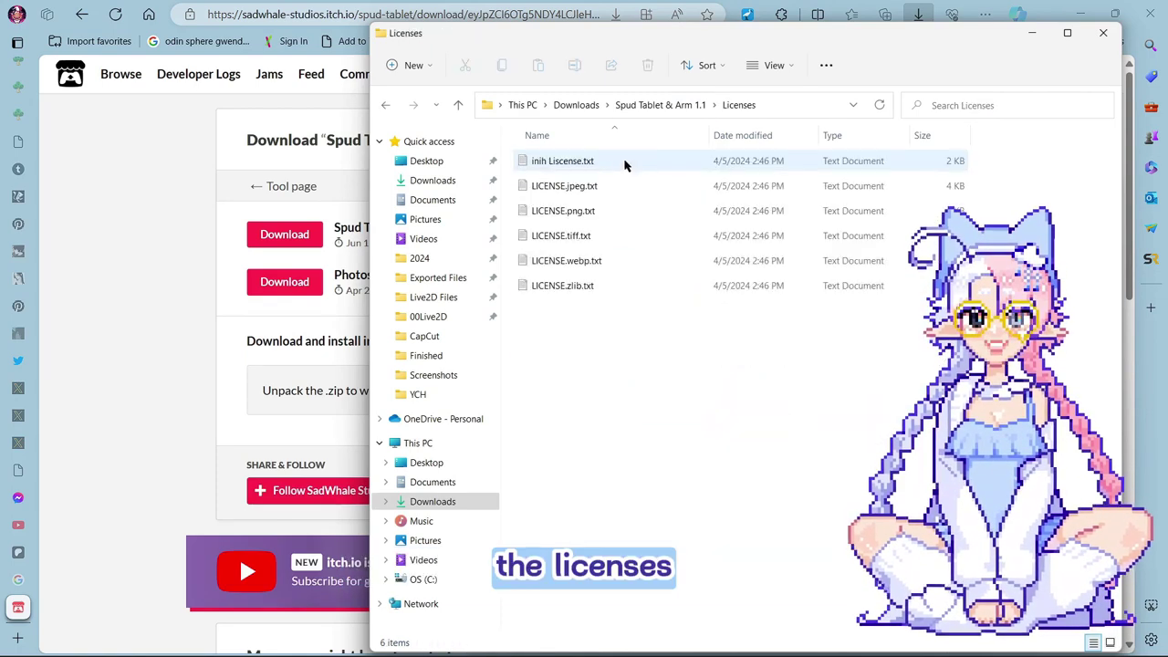
left_click(660, 105)
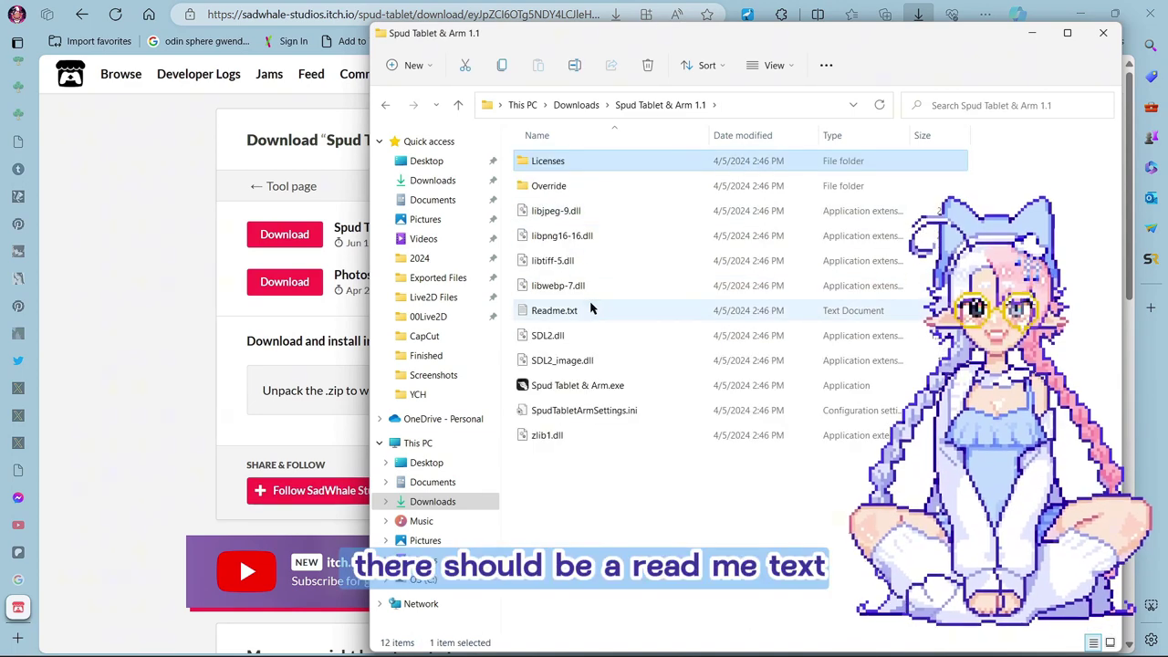
left_click(590, 311)
double_click(593, 310)
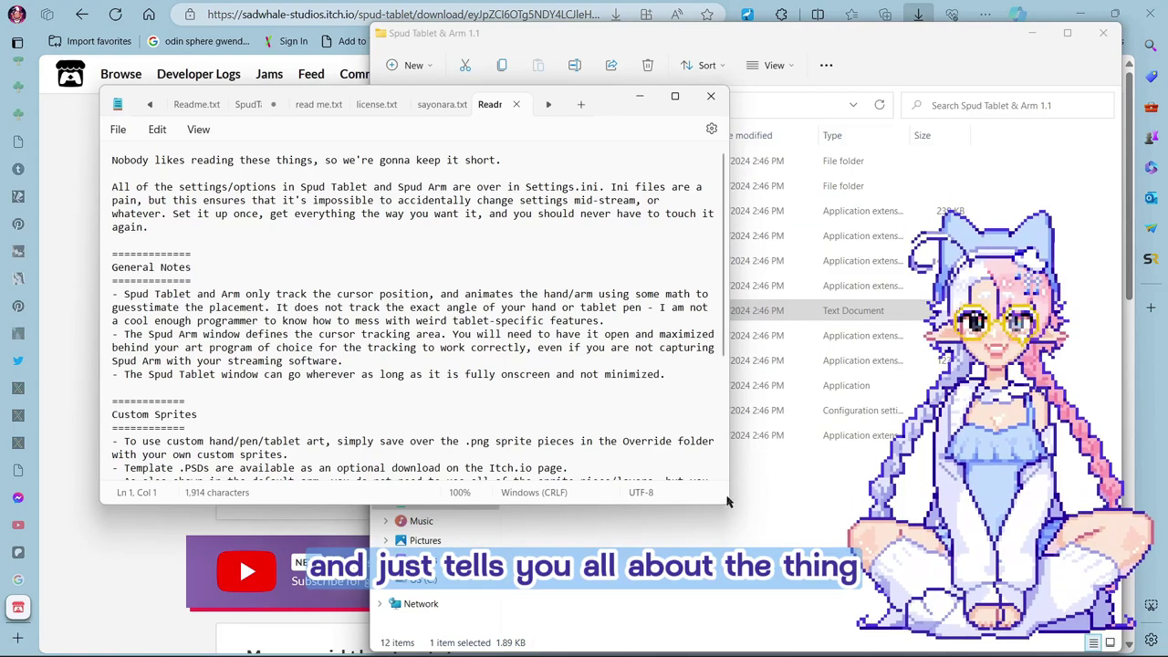
left_click_drag(731, 501, 914, 642)
left_click_drag(194, 267, 429, 282)
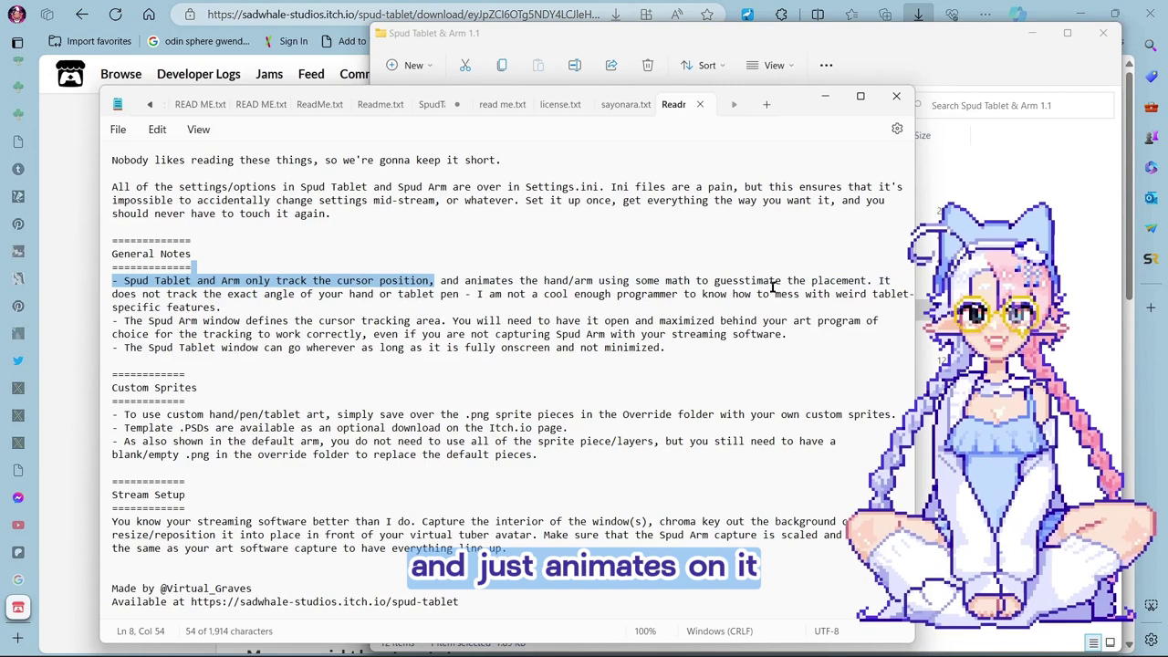
left_click_drag(810, 281, 826, 290)
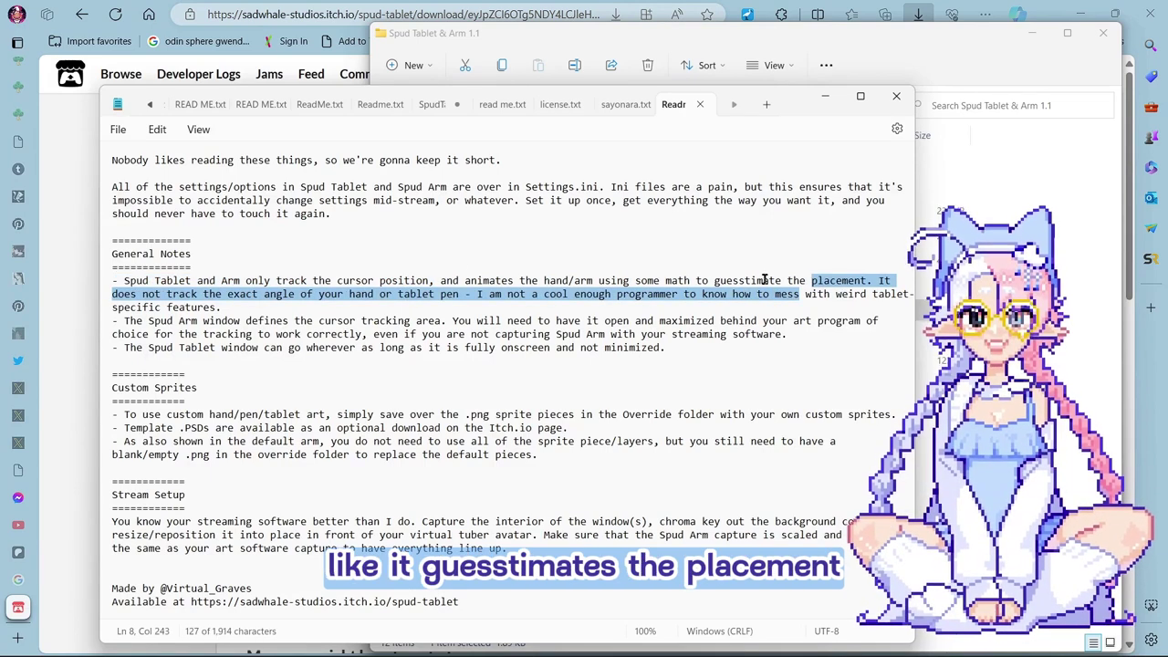
left_click(213, 303)
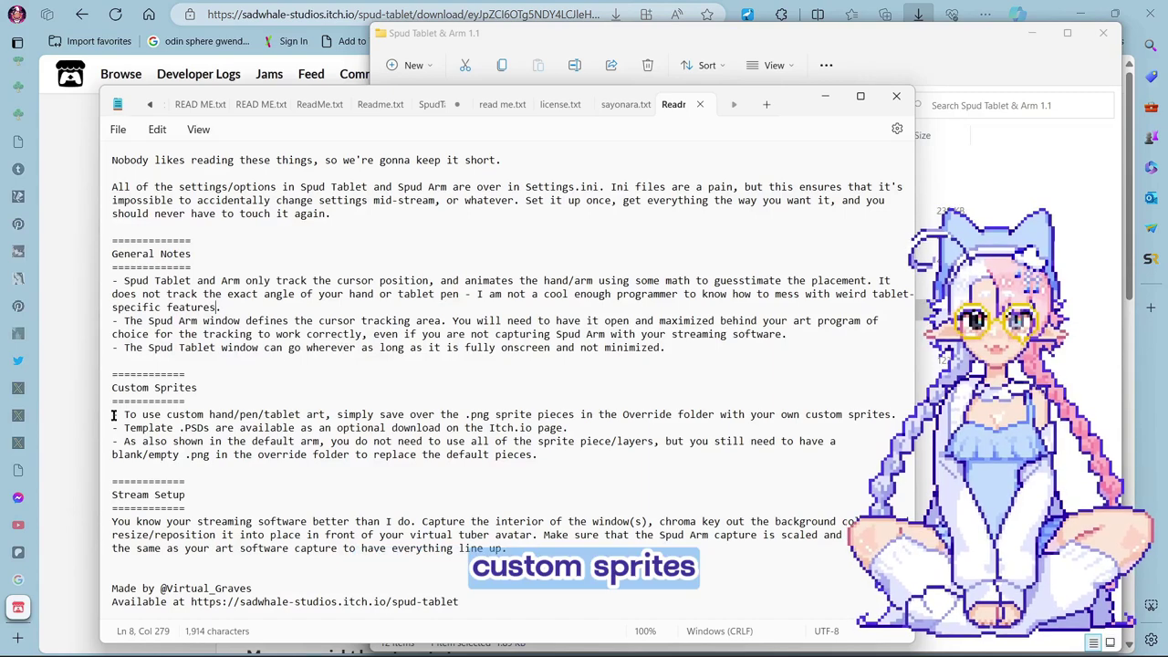
left_click_drag(112, 414, 279, 454)
left_click(114, 467)
Open the Override folder in Spud Tablet & Arm 1.1 and look over its sprite PNG files
left_click(673, 34)
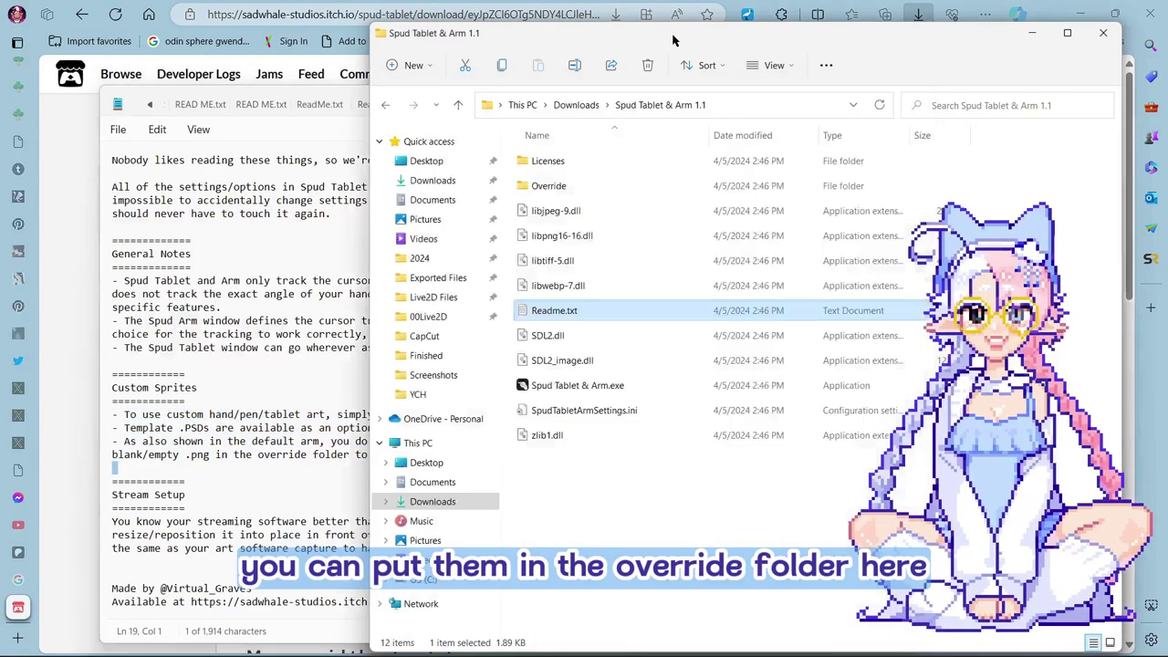
double_click(571, 190)
key("Right")
key("Right")
key("Right")
key("Right")
key("Right")
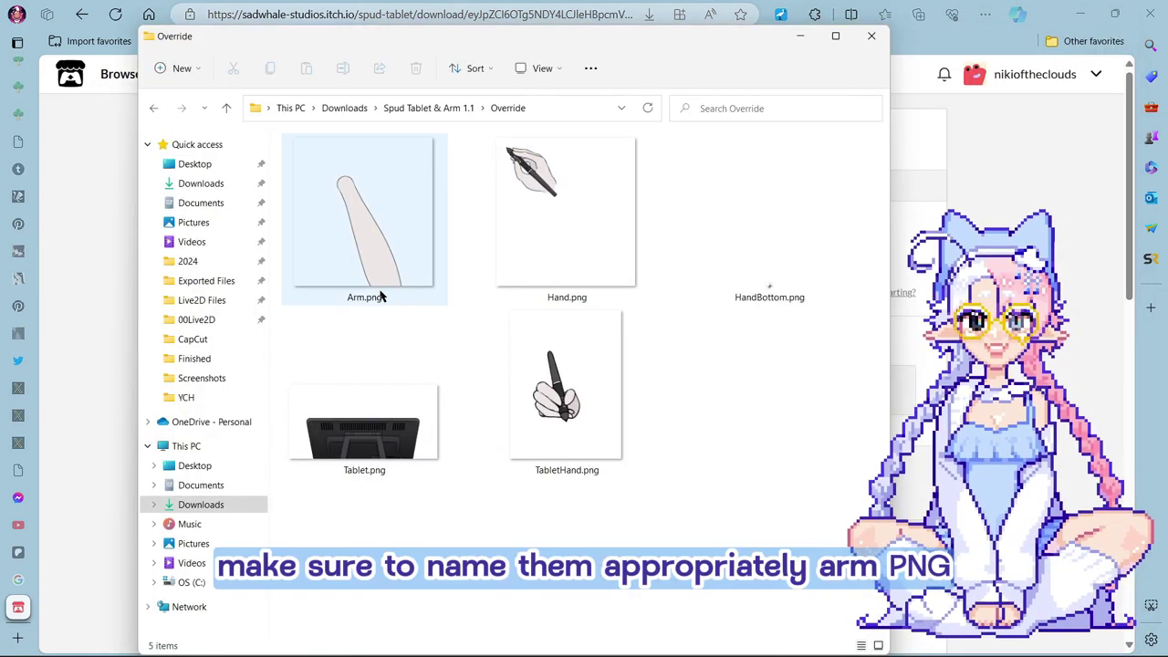
Check the names of the arm and hand sprites, Arm.png and Hand.png, in the Override folder
left_click(381, 296)
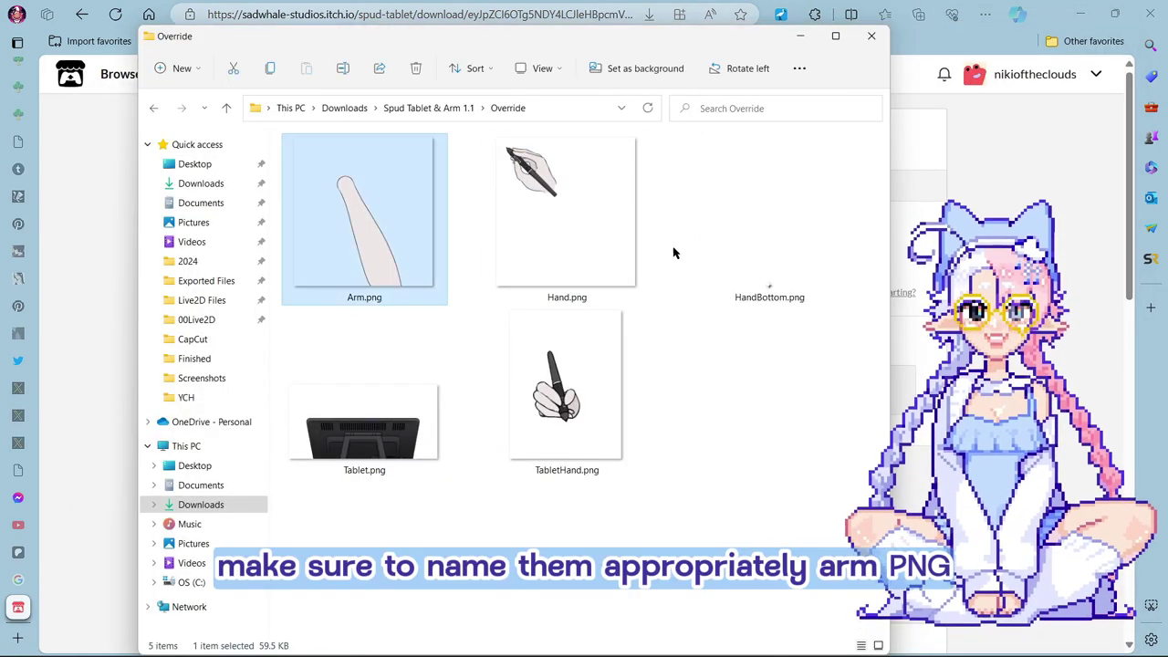
left_click(545, 183)
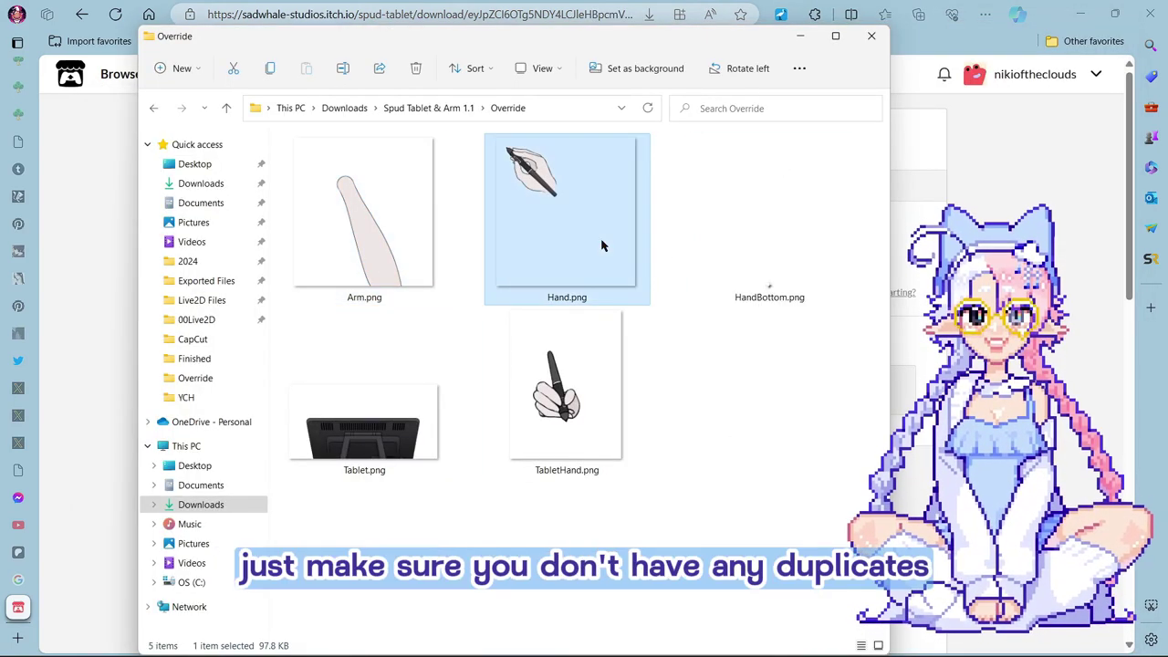
left_click(371, 306)
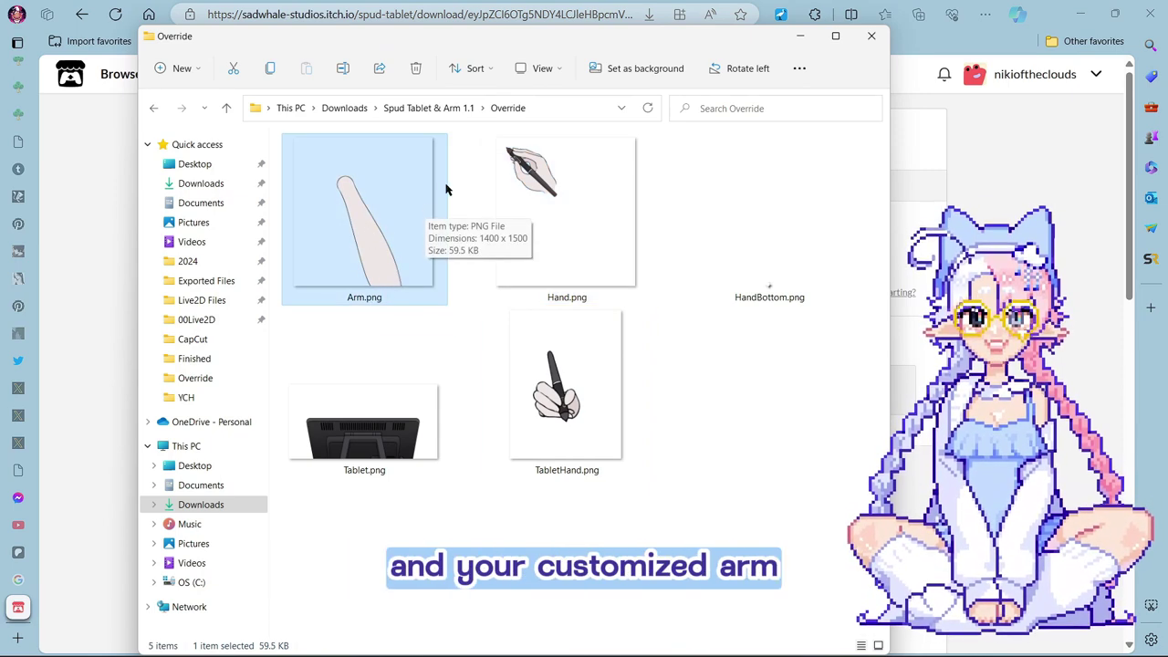
left_click(565, 229)
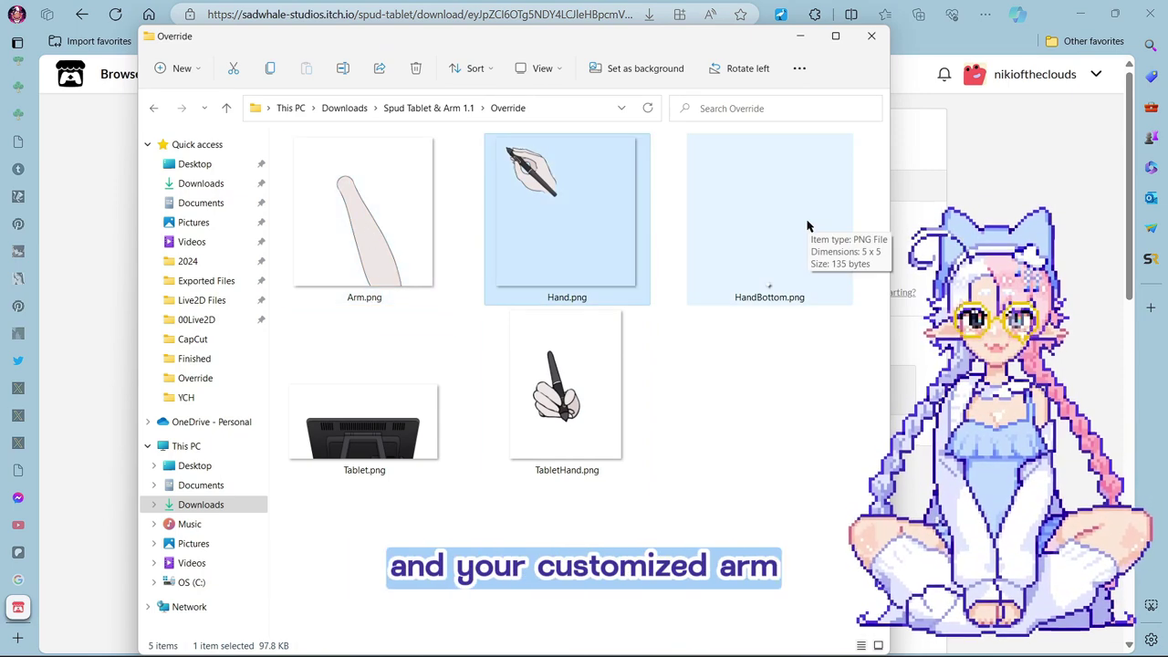
left_click(828, 360)
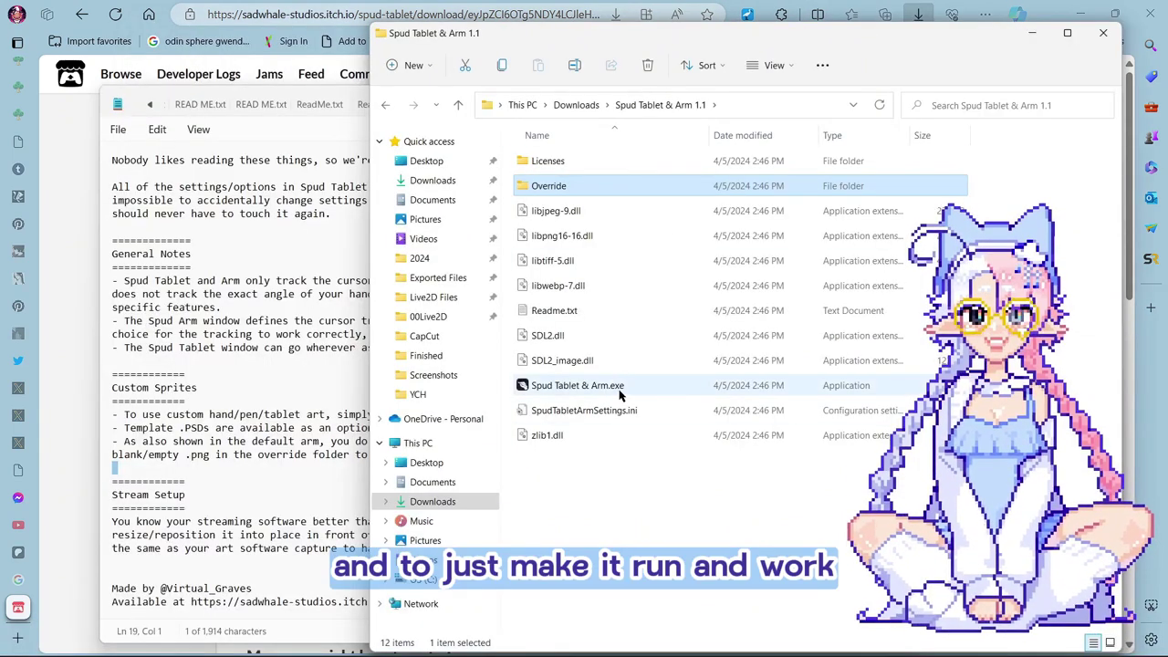
Launch Spud Tablet & Arm.exe and separate its two windows, maximizing the Spud Arm window to fill the screen
left_click(625, 394)
double_click(666, 391)
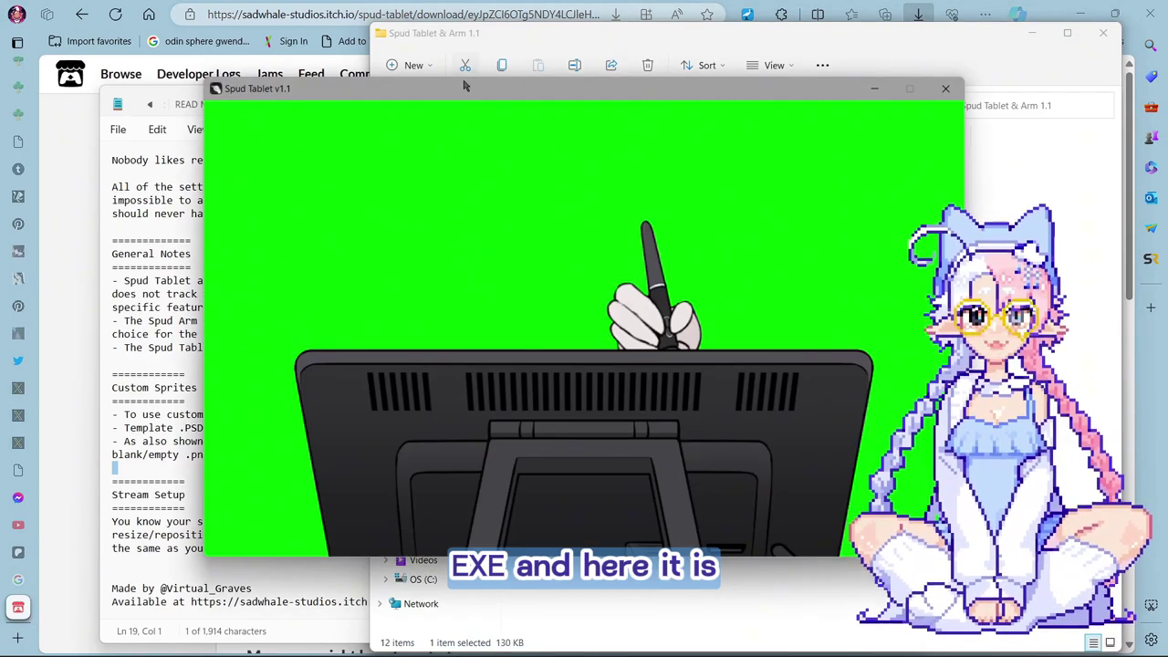
left_click_drag(465, 85, 336, 225)
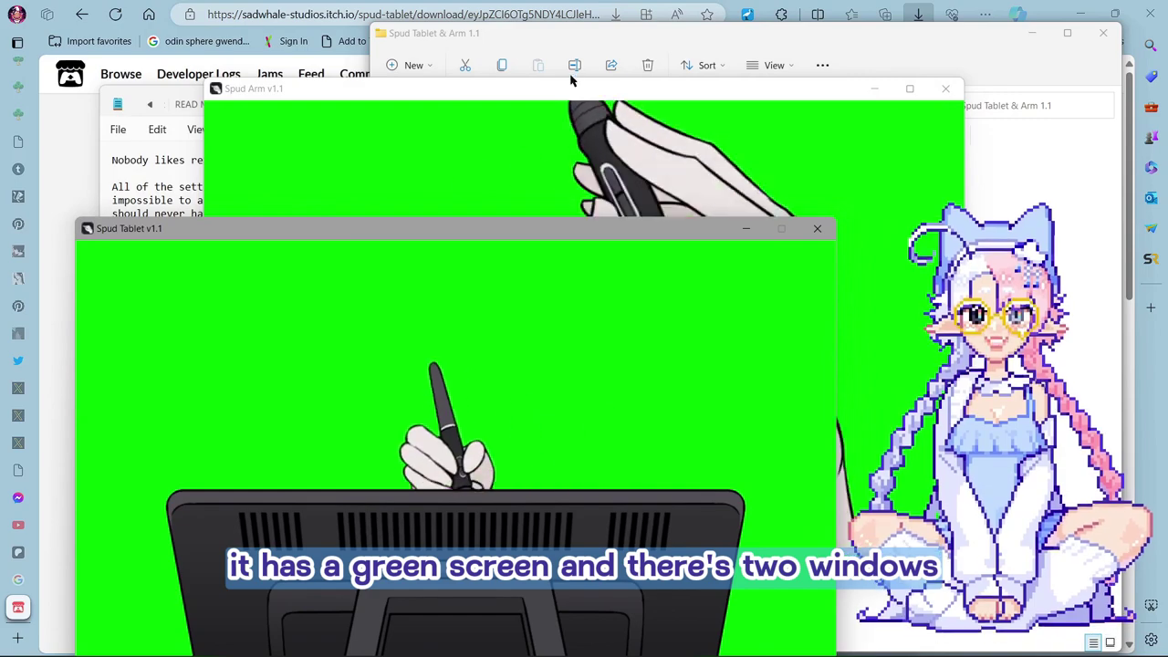
mouse_move(571, 85)
left_mouse_down()
mouse_move(731, 84)
mouse_move(571, 73)
left_mouse_up()
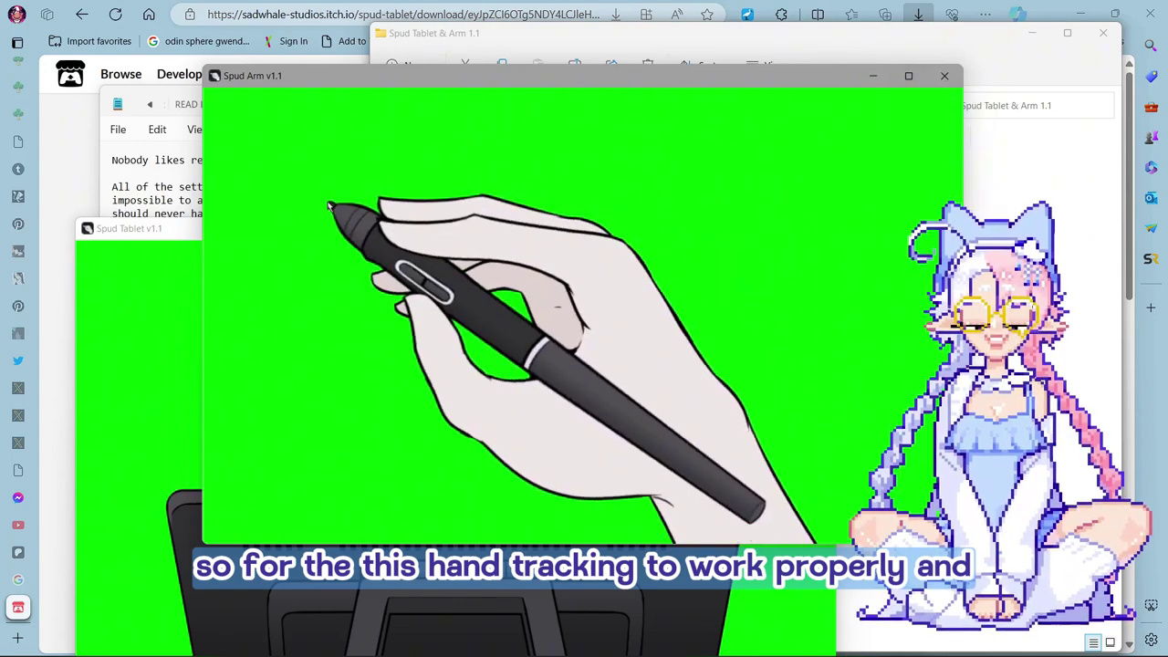
left_click(908, 75)
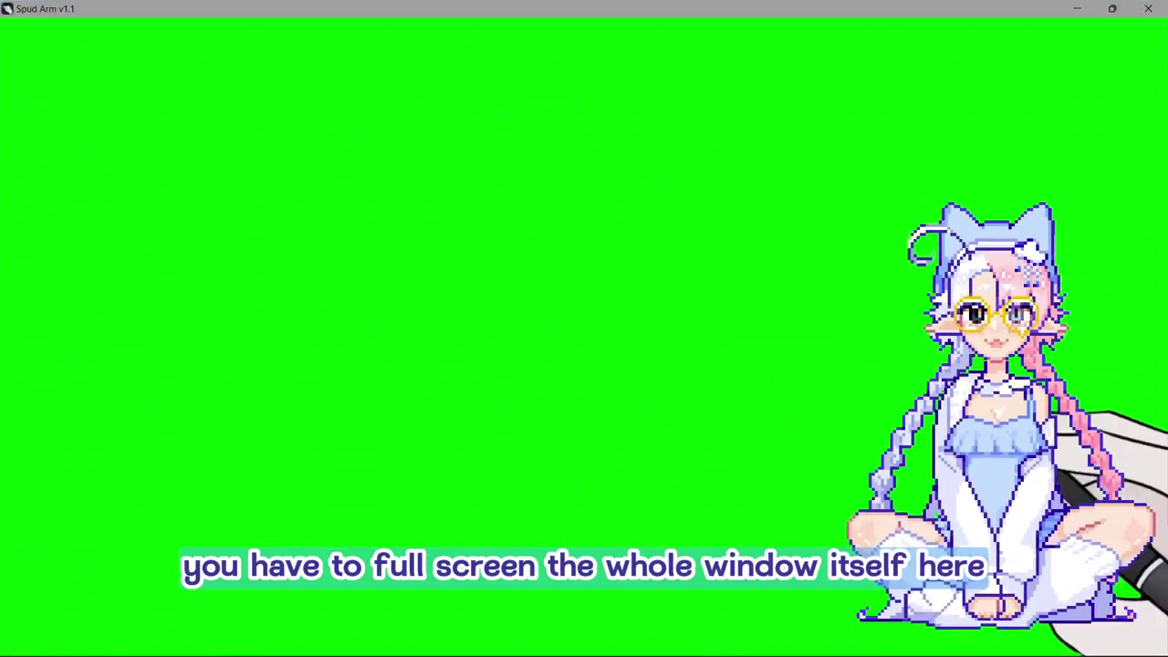
Go to the TabletTemplates folder in Downloads and open ArmTemplate.psd with GIMP
mouse_move(714, 645)
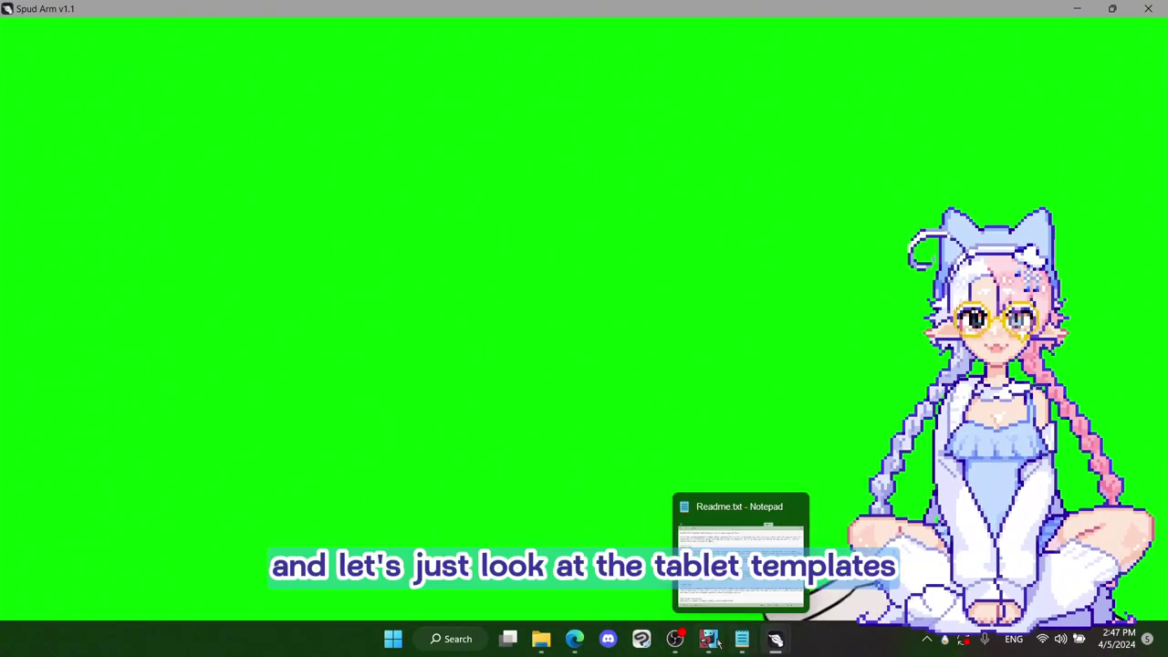
left_click(539, 642)
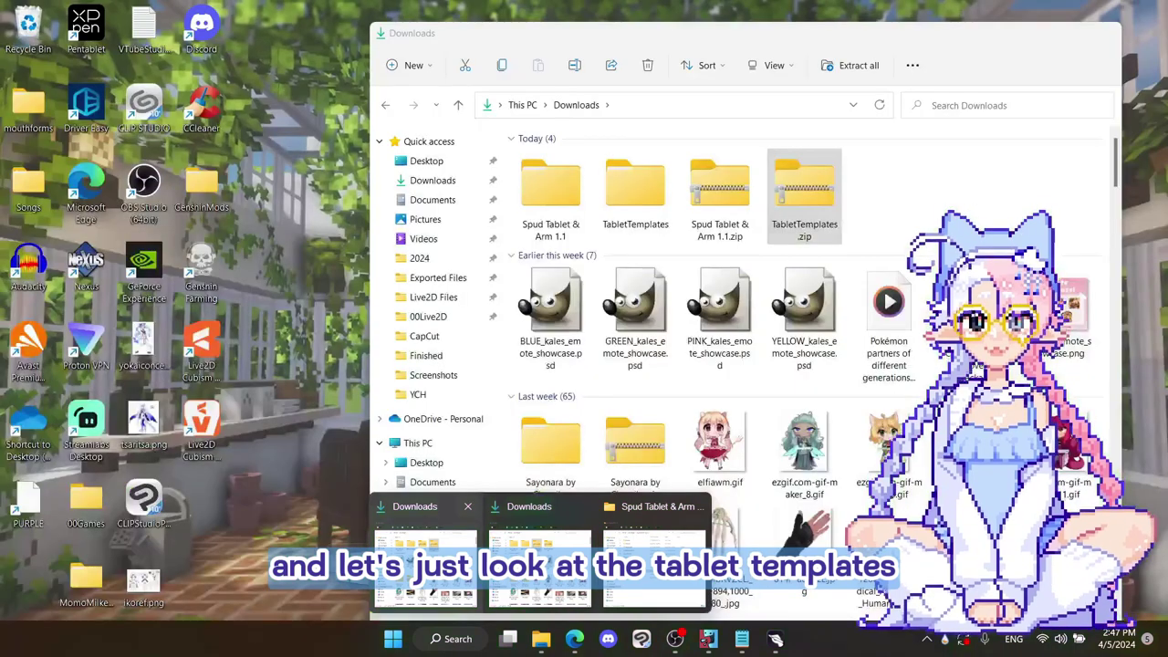
left_click(425, 562)
double_click(633, 192)
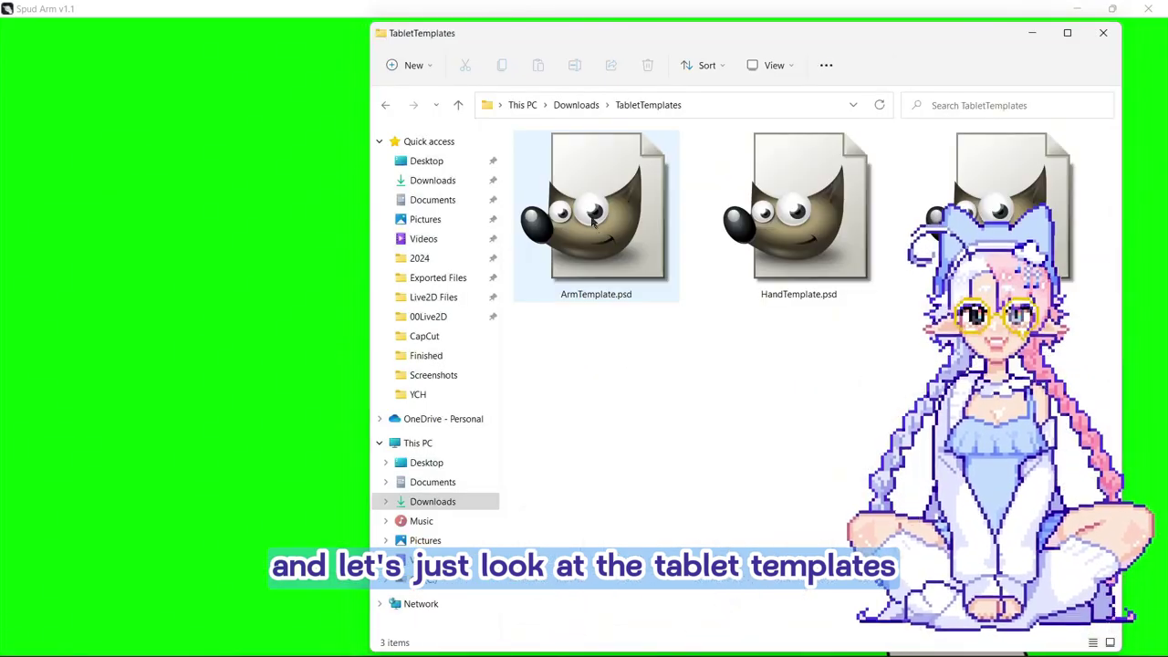
right_click(600, 213)
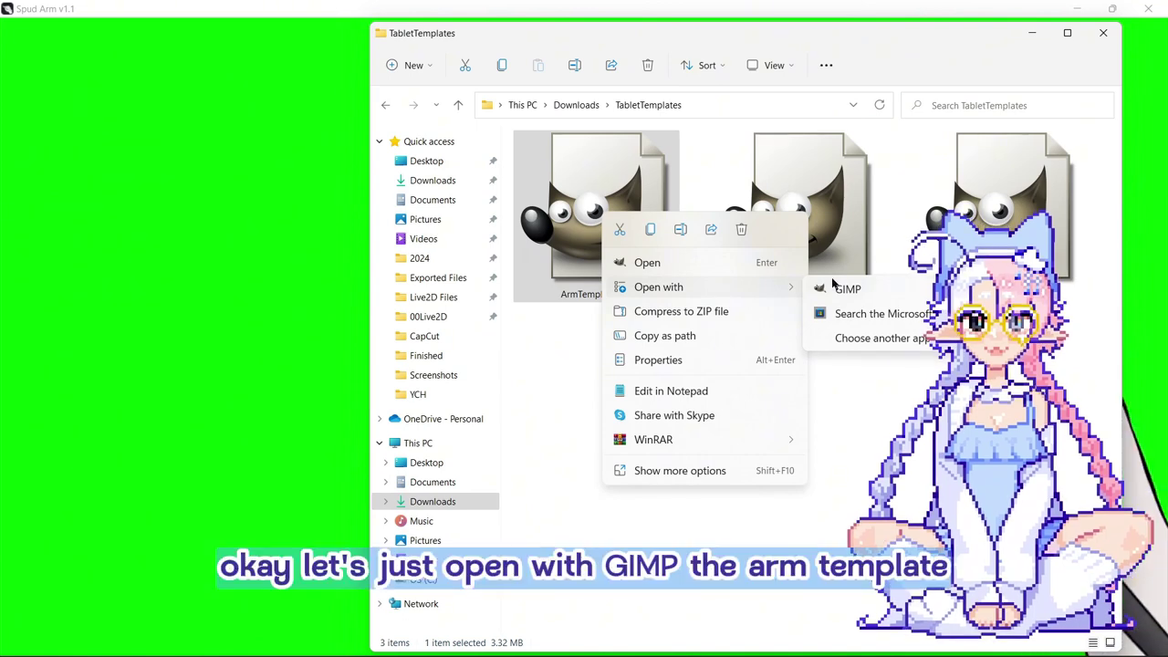
left_click(836, 288)
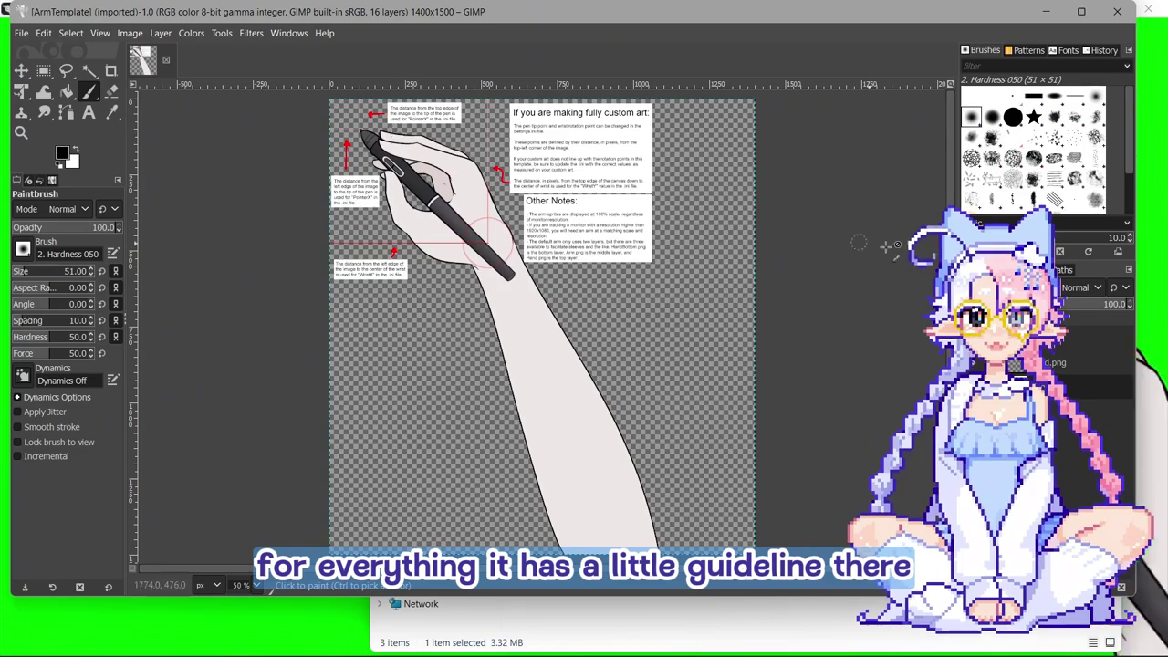
Examine the arm template's pen tip and wrist rotation guides and its notes on making fully custom art
scroll(575, 310, "up", 3)
scroll(575, 310, "down", 1)
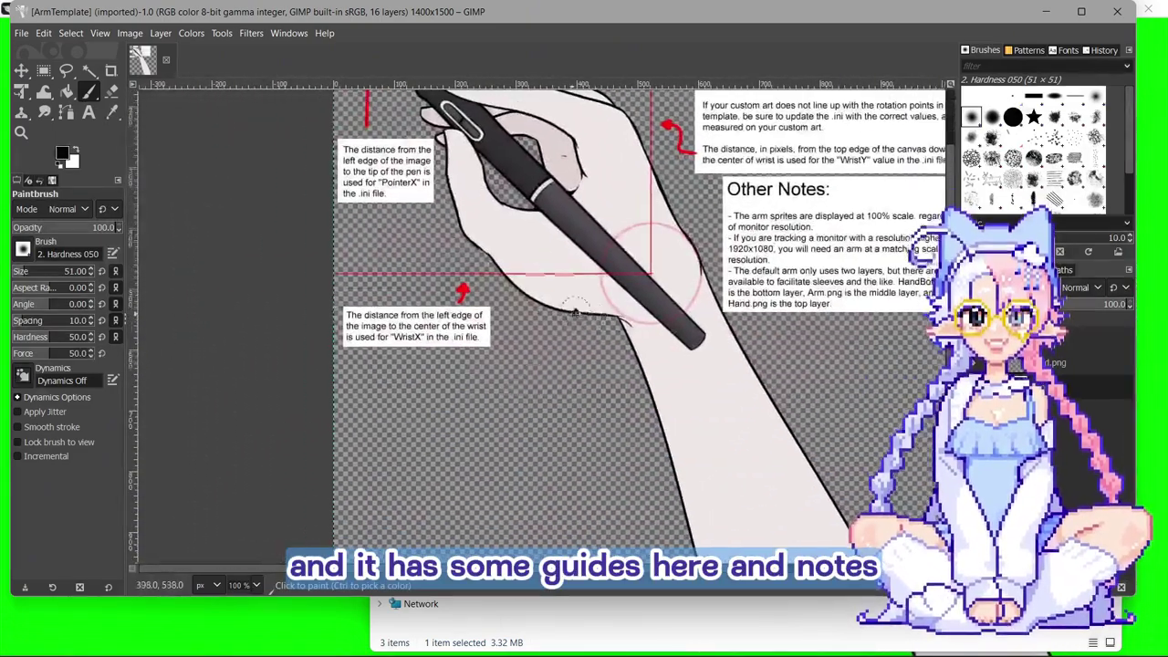
left_click_drag(575, 310, 402, 449)
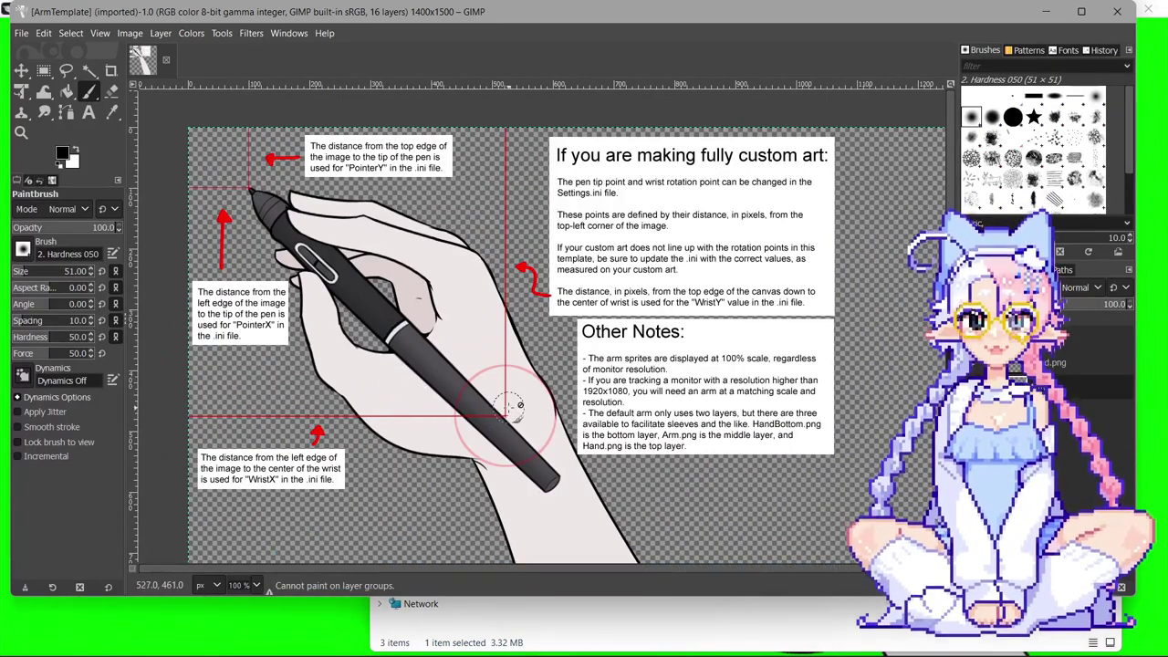
scroll(444, 172, "up", 1)
scroll(445, 172, "left", 1)
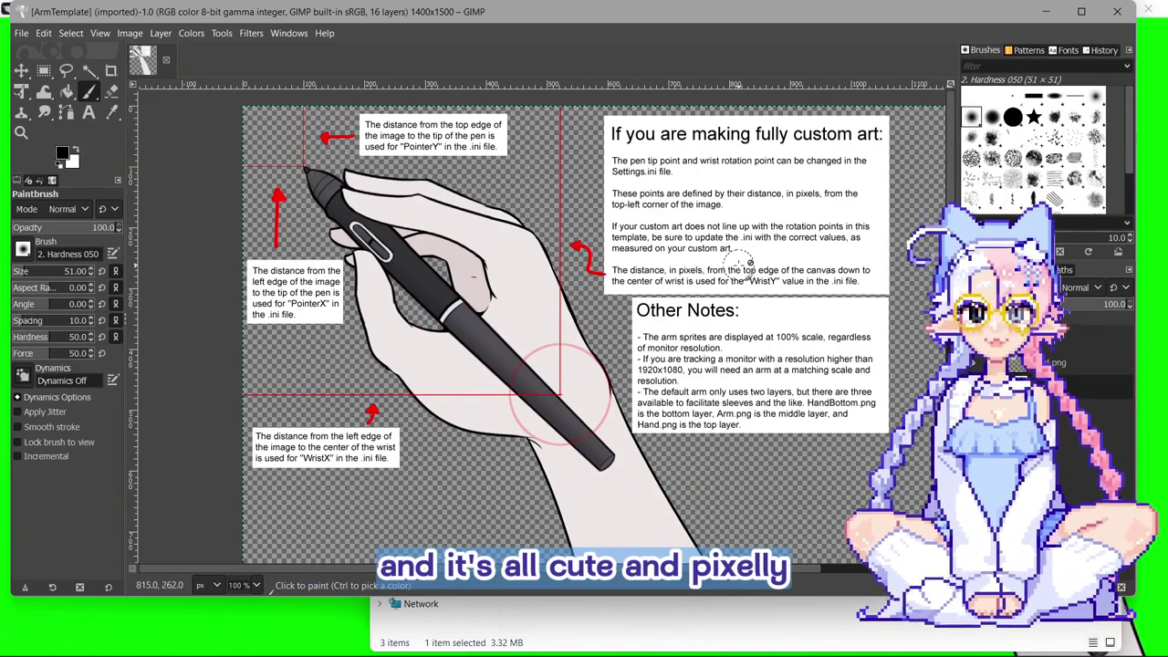
scroll(749, 264, "down", 3)
scroll(730, 265, "up", 3)
scroll(655, 271, "right", 1)
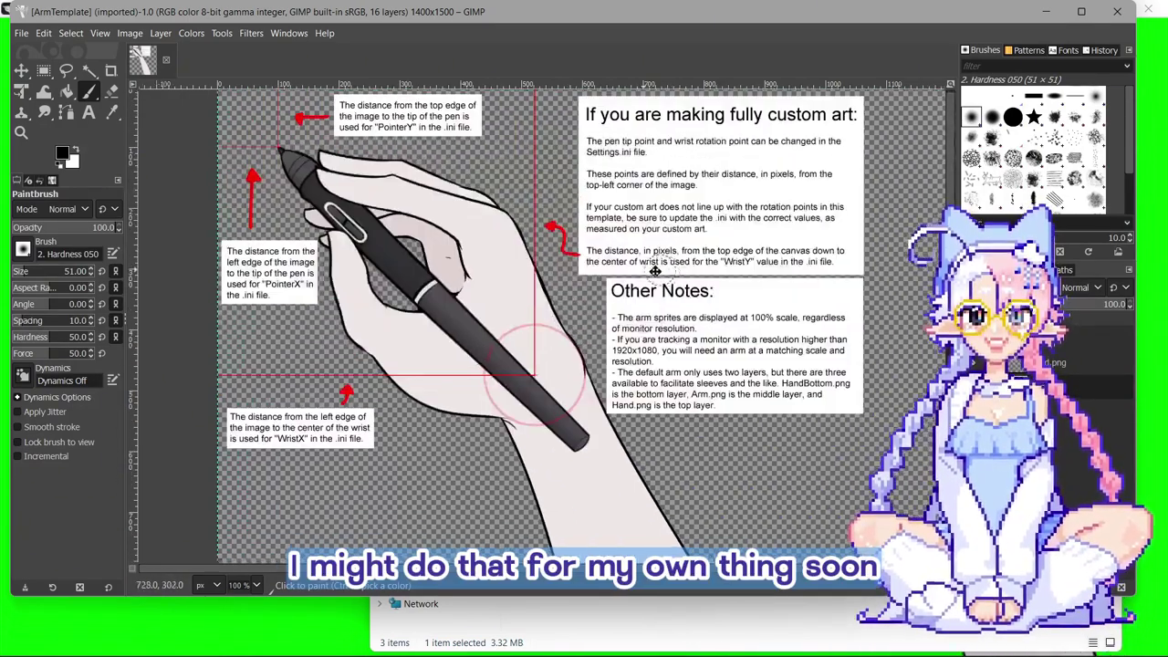
left_click_drag(655, 271, 500, 201)
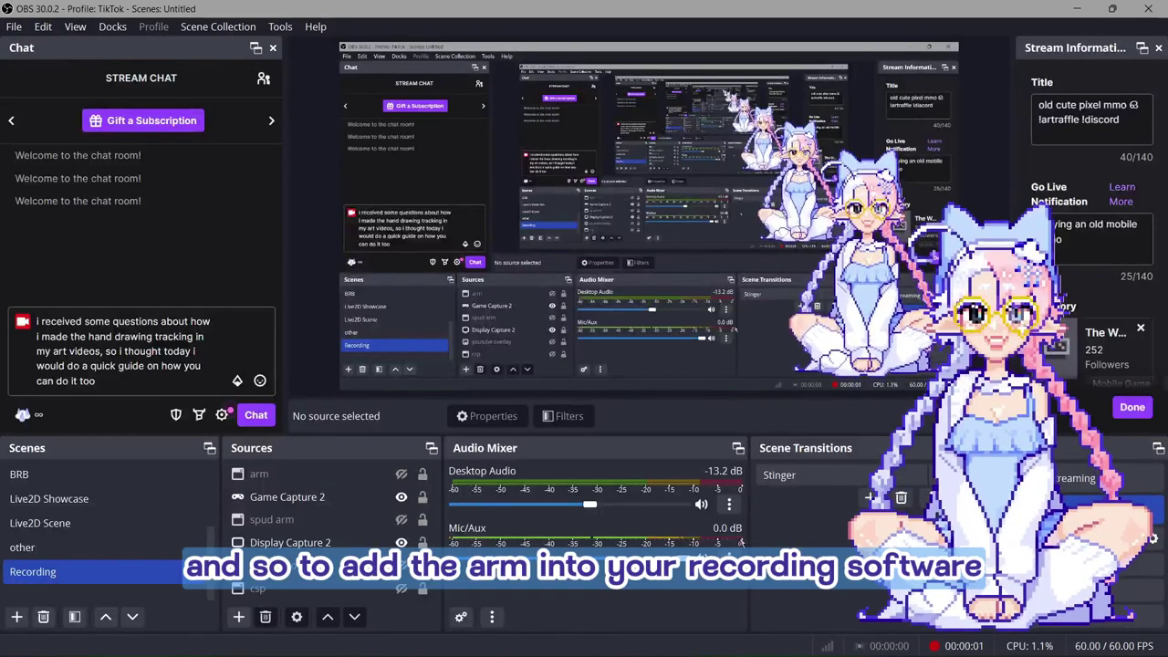
In OBS, add a new Window Capture source named "spud armm" to the Recording scene
left_click(317, 543)
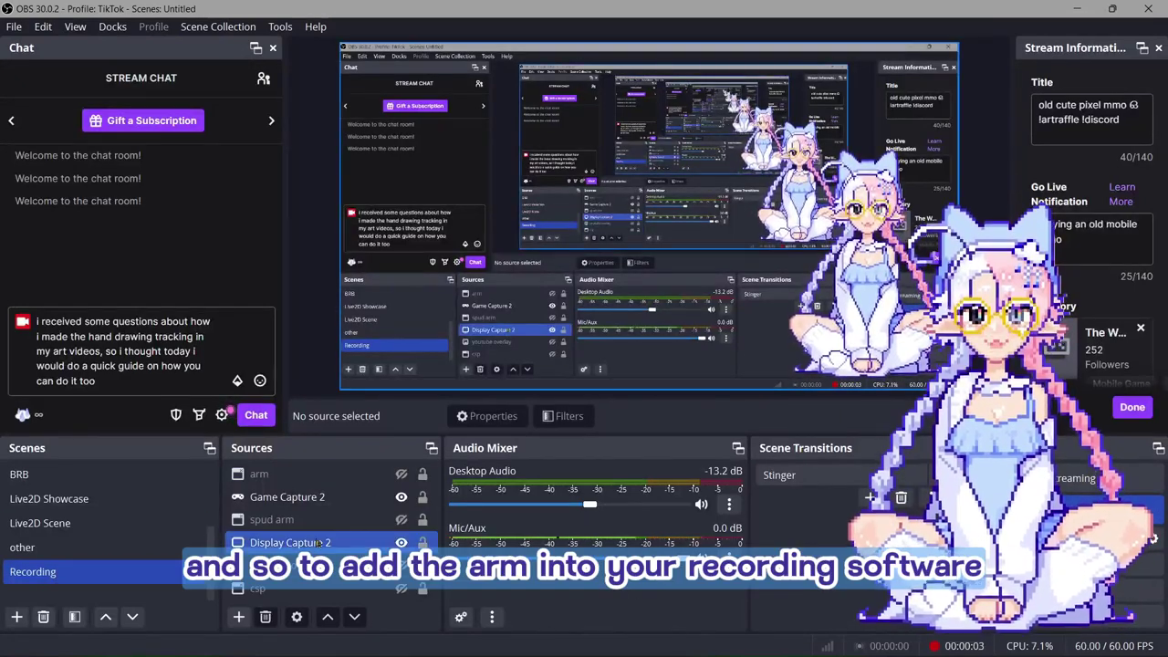
left_click(318, 543, "ctrl")
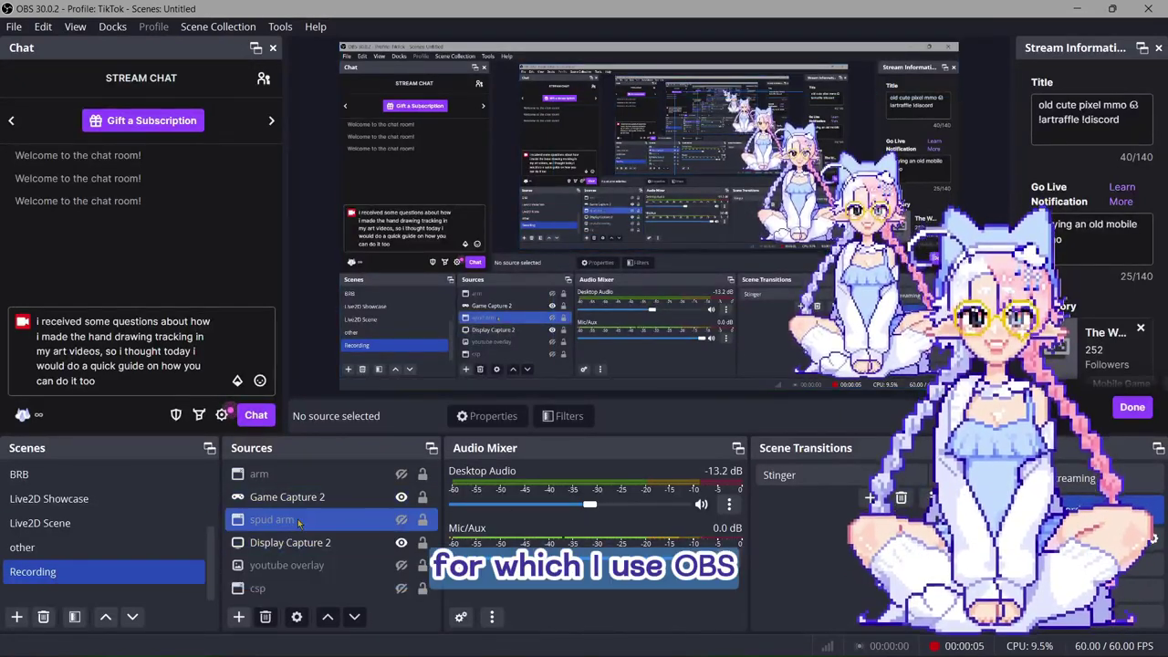
left_click(239, 617)
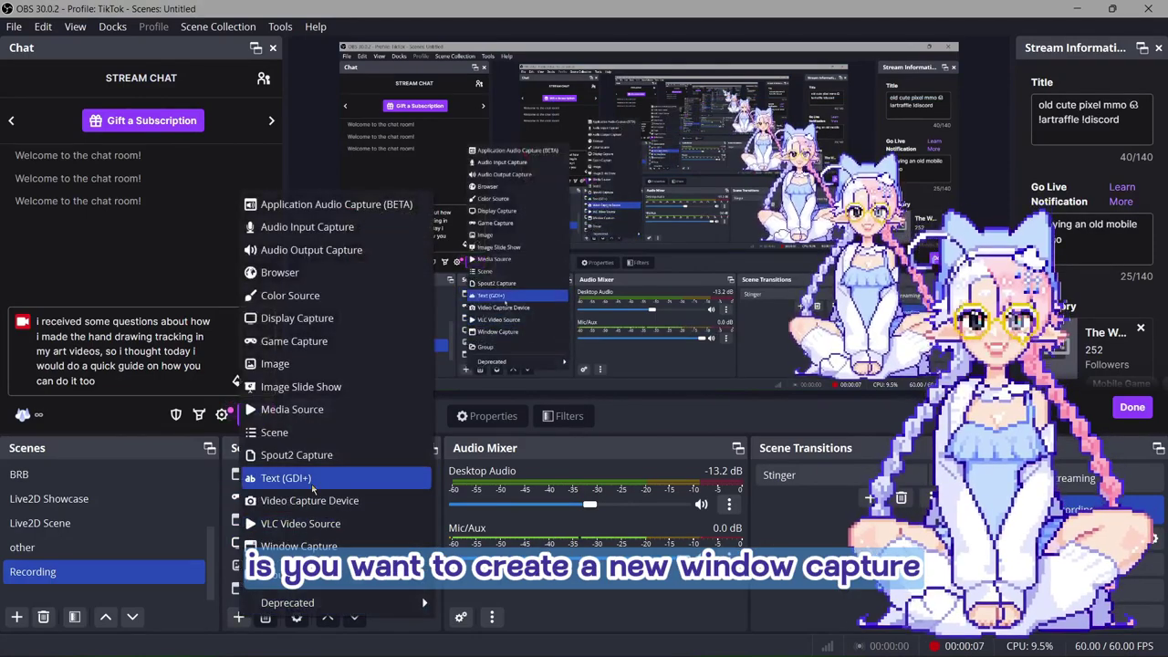
left_click(301, 545)
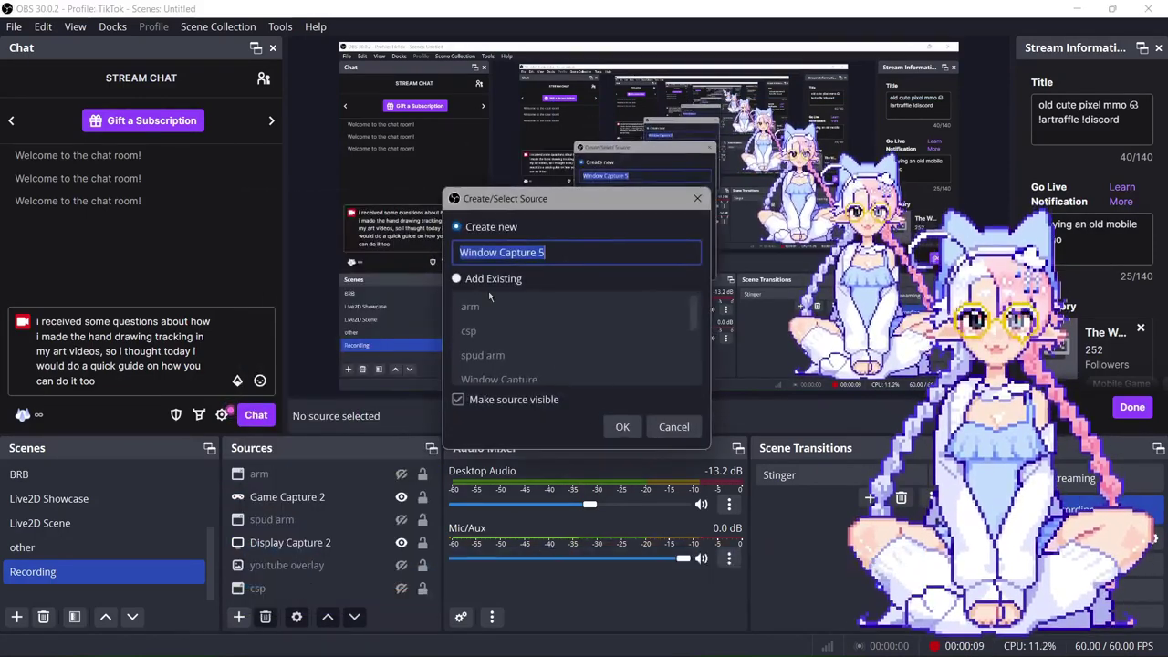
type("spud armm")
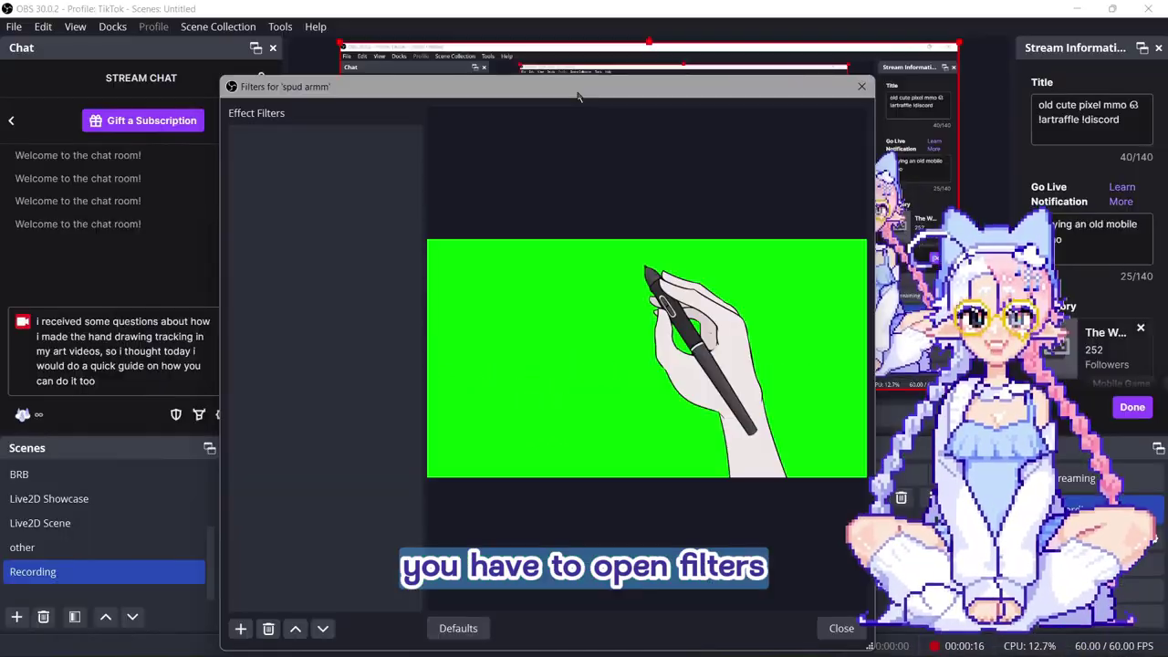
Add a Chroma Key filter to the spud armm source and move the source above Display Capture 2
left_click(229, 573)
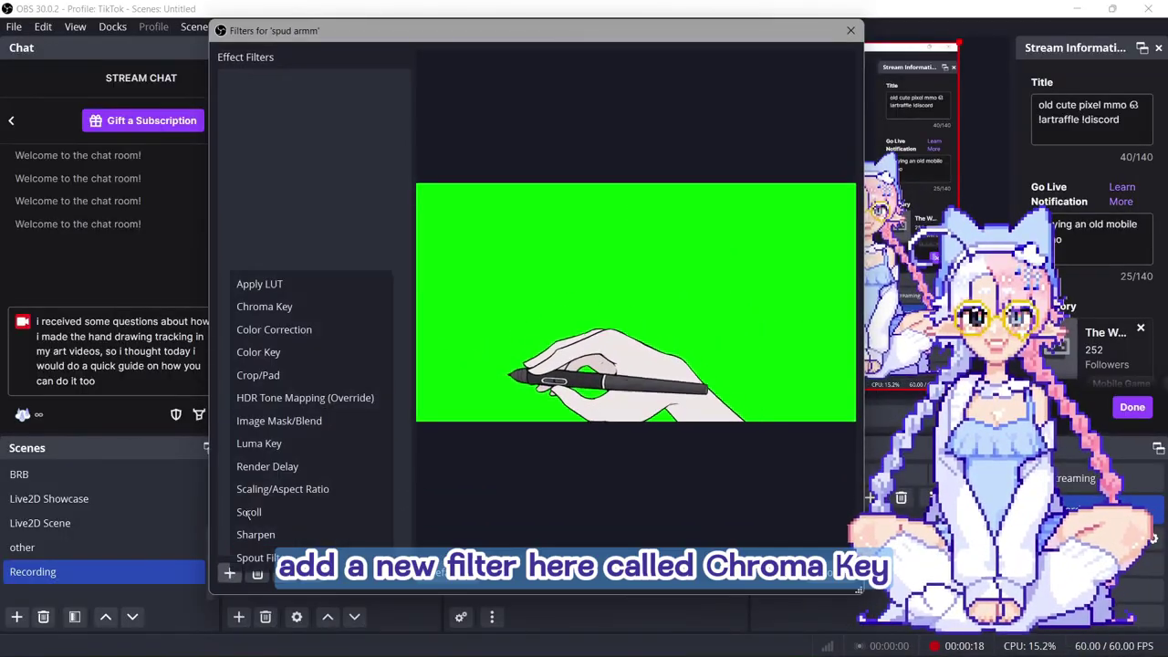
left_click(290, 306)
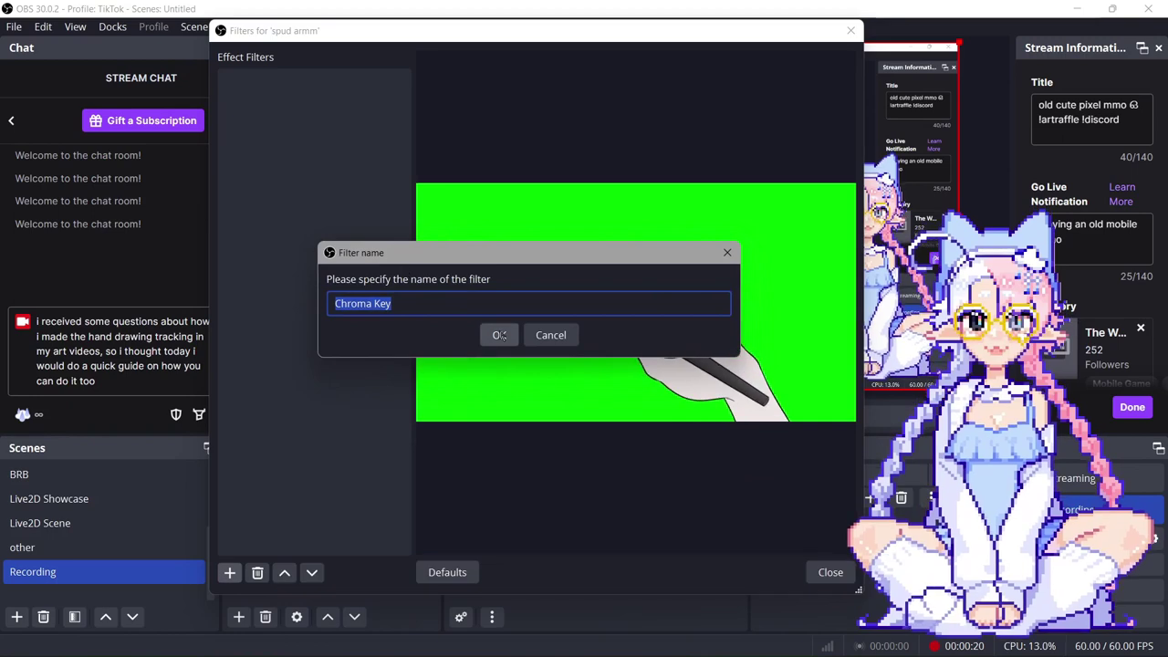
key("Return")
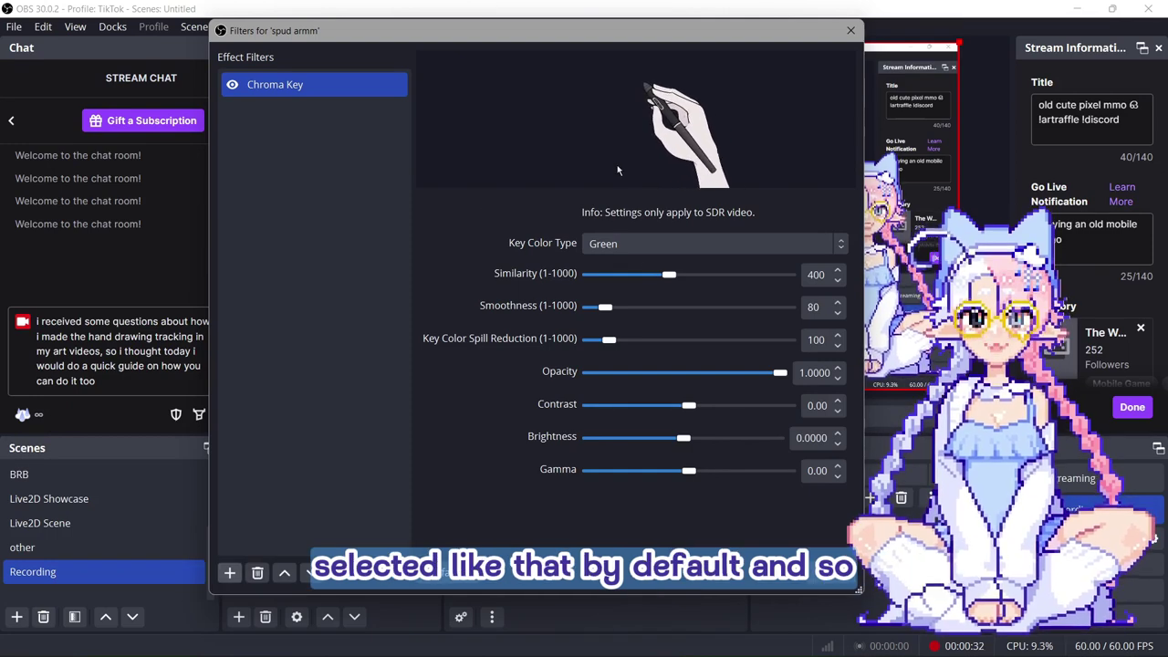
left_click(826, 571)
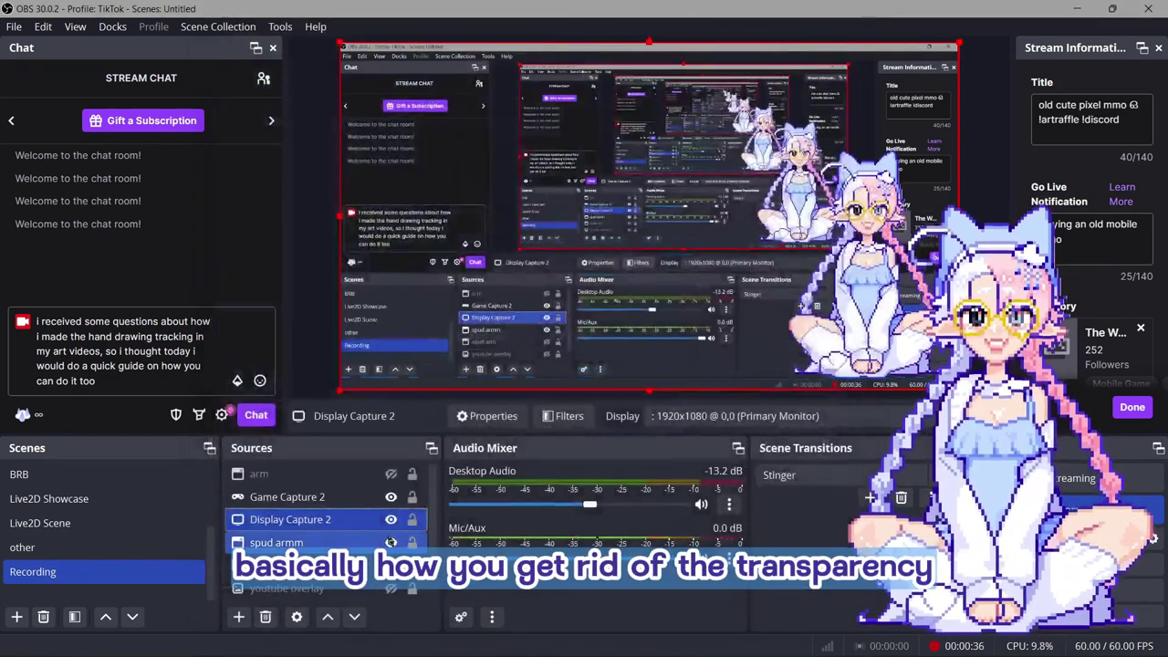
left_click_drag(390, 542, 391, 513)
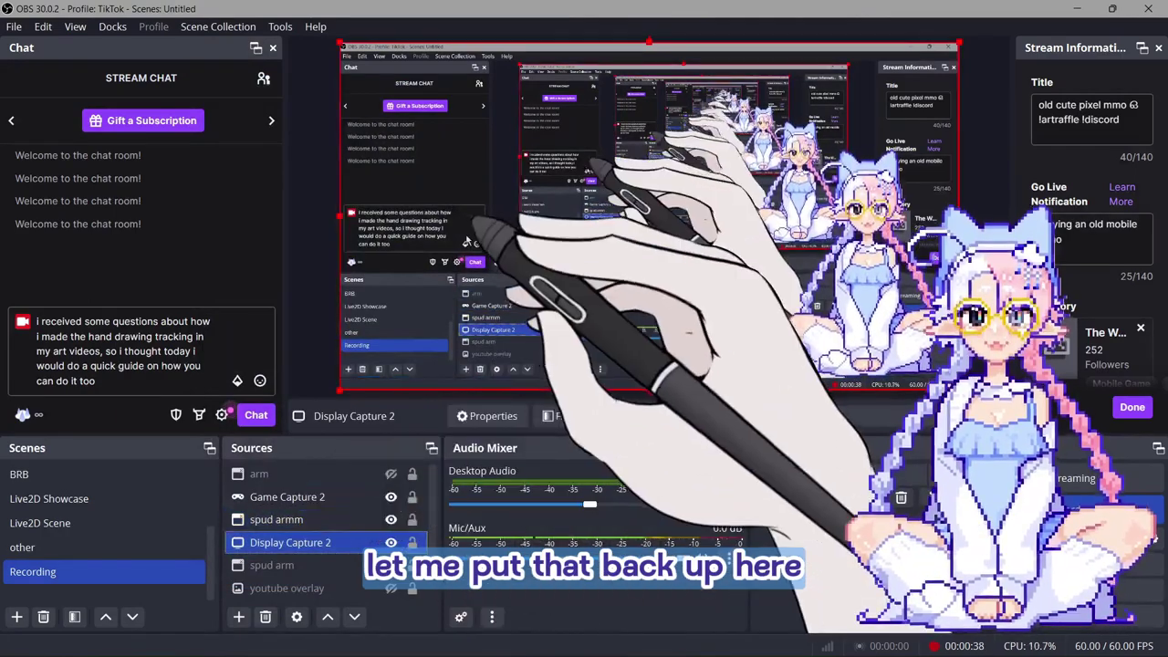